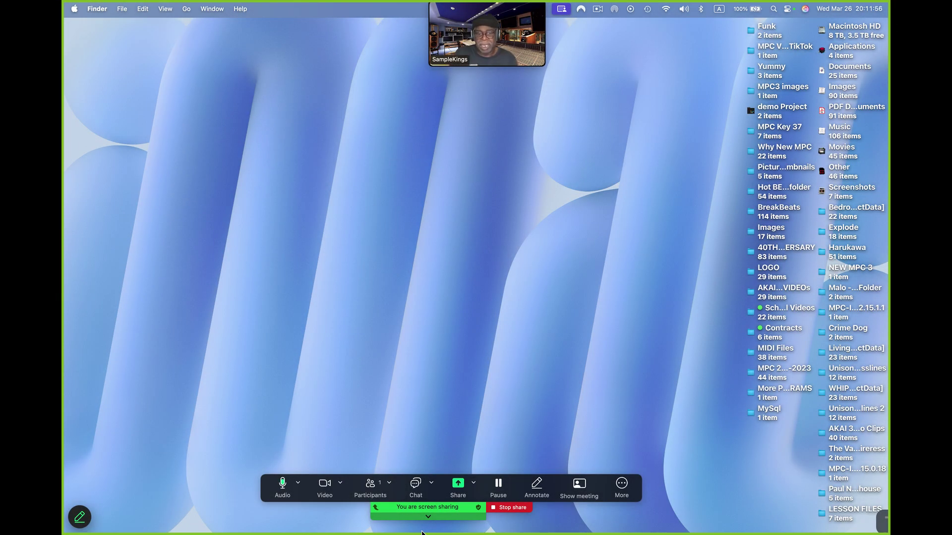
Step: Switch to MPC, hide it, and bring Chrome forward on the SampleKings booking section
key("super+Tab")
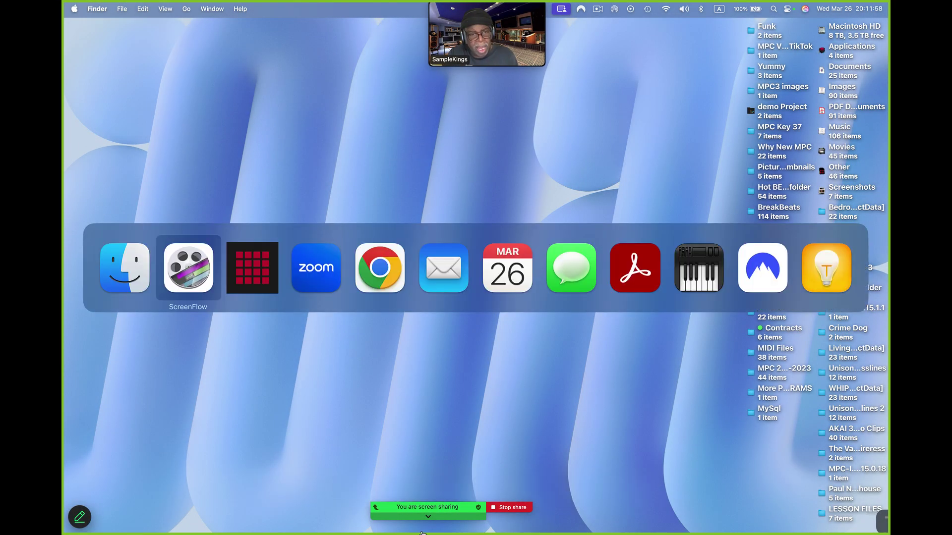
key("super+Tab")
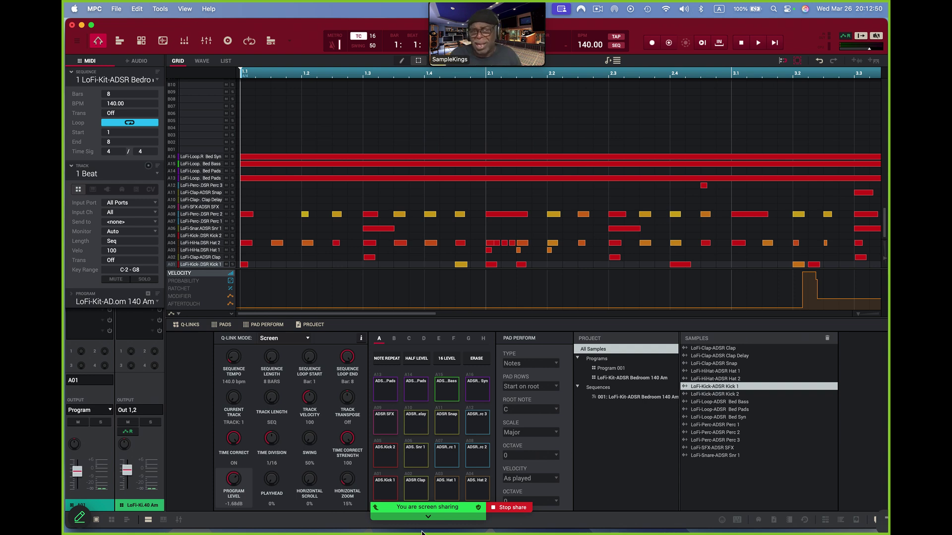
key("super+h")
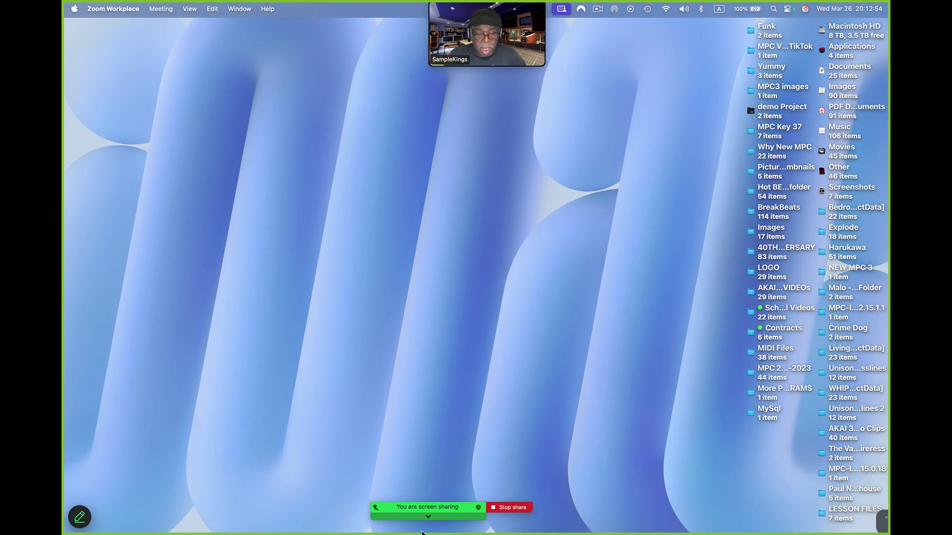
key("super+Tab")
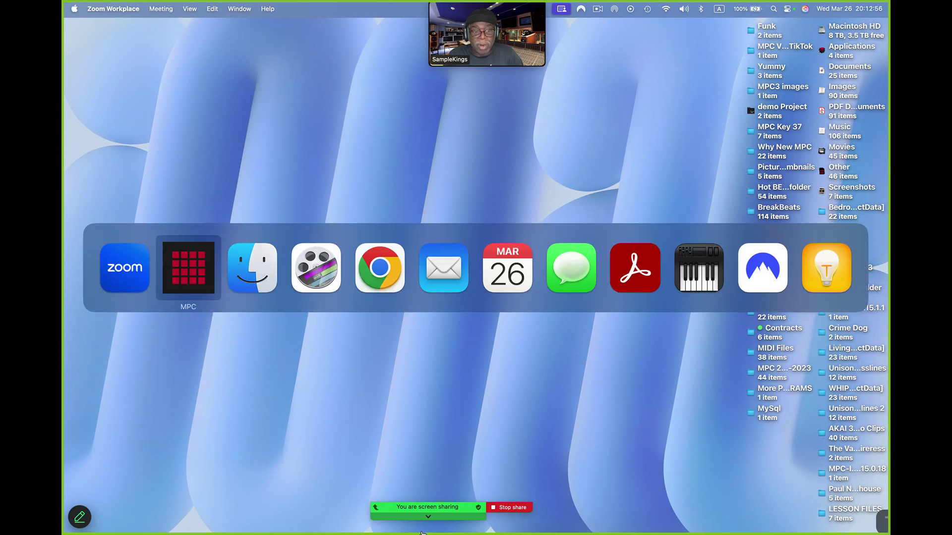
key("super+Tab")
key("super+Tab")
key("super+Tab")
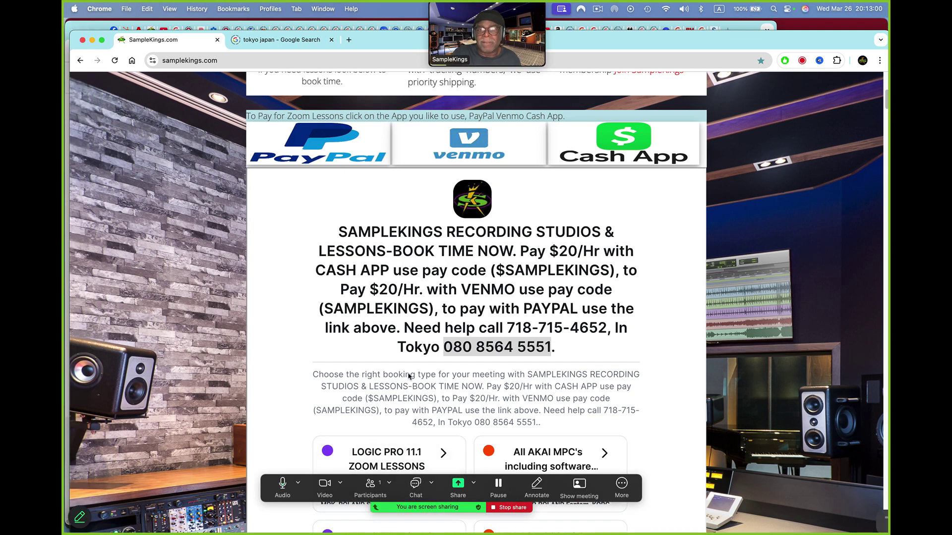
Step: Scroll the samplekings.com page to the top and maximize the Chrome window
scroll(448, 377, "up", 7)
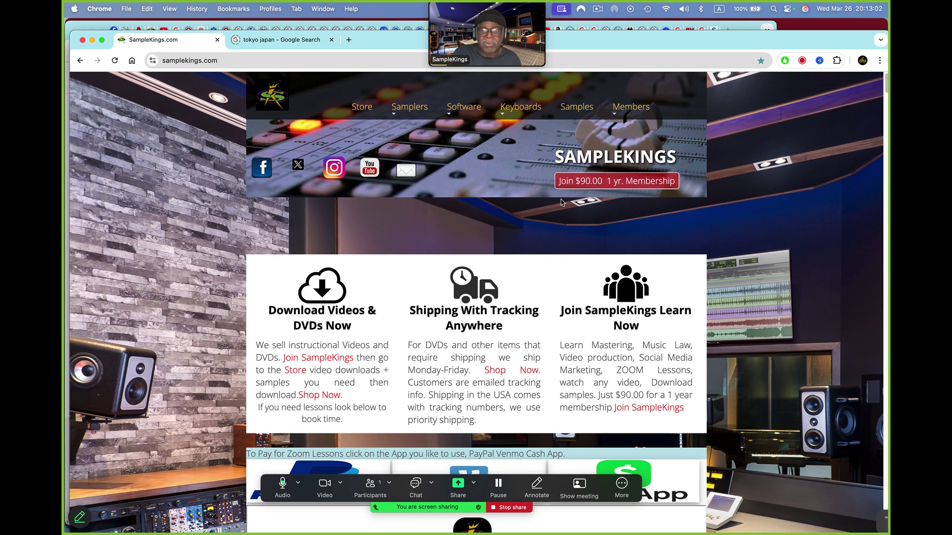
double_click(594, 38)
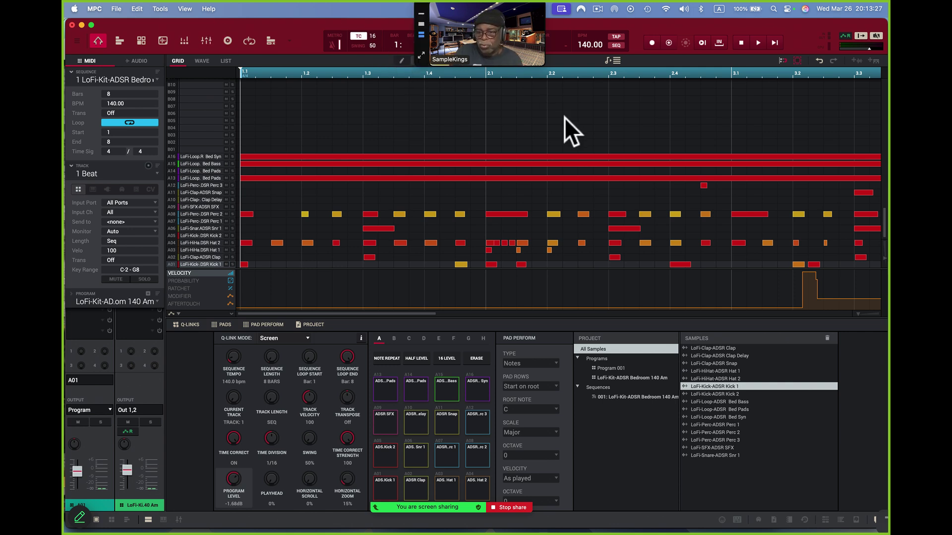
Step: Zoom to show all 8 bars, play the sequence through, then show program and main output mixer channels
left_click(857, 311)
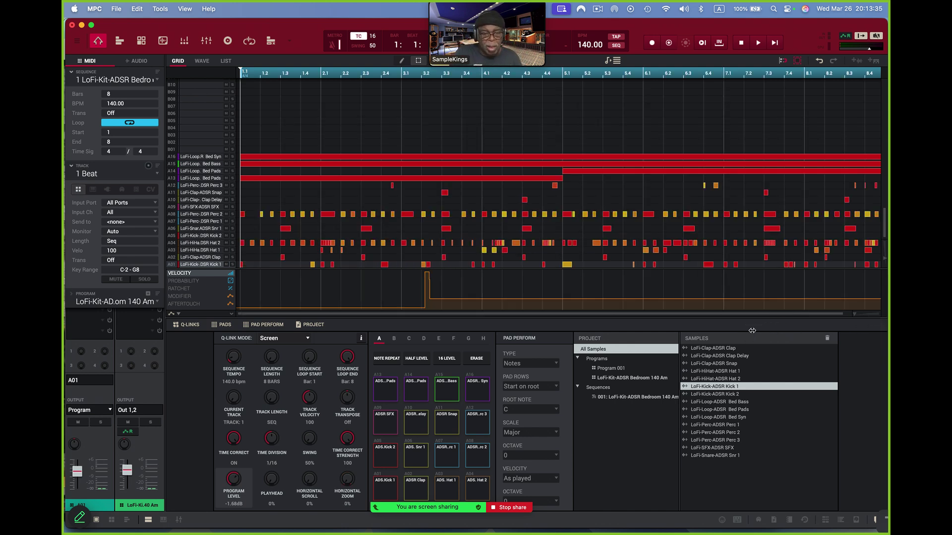
key("space")
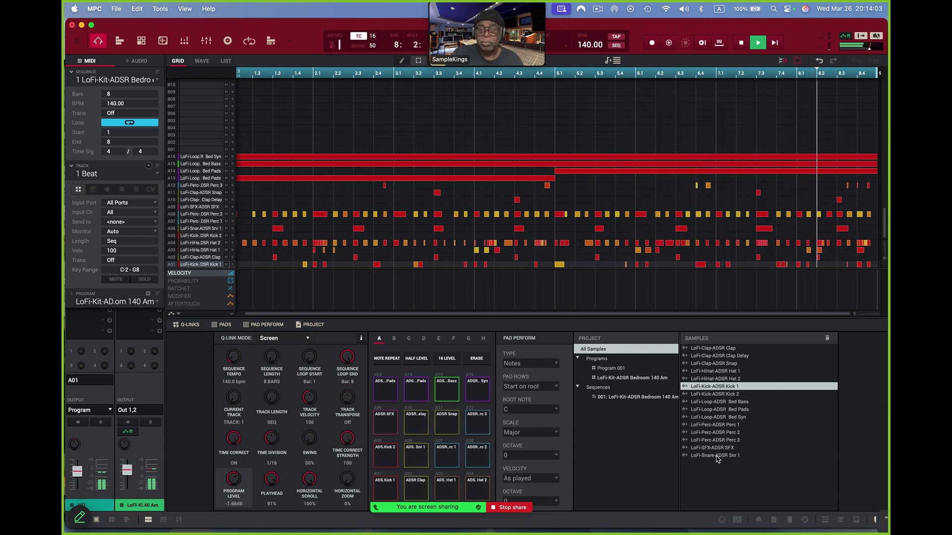
key("space")
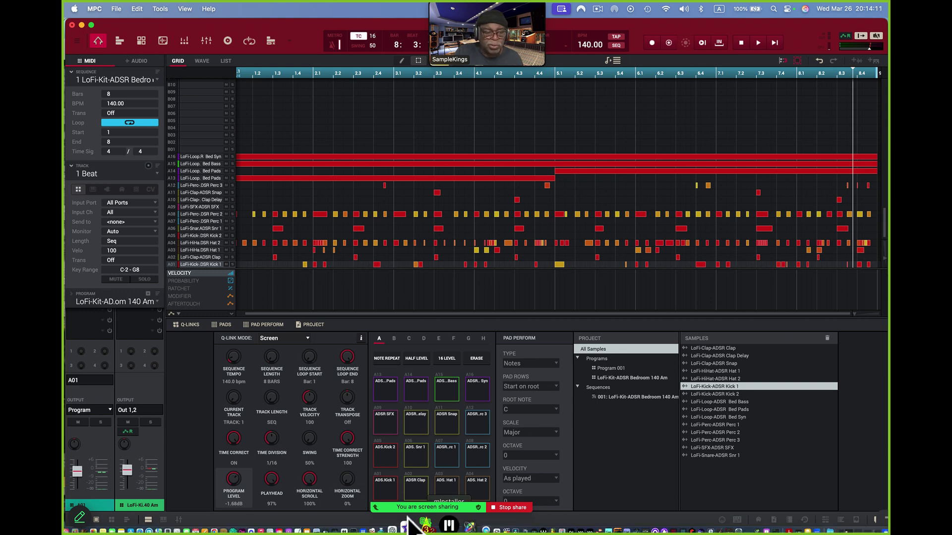
left_click(111, 519)
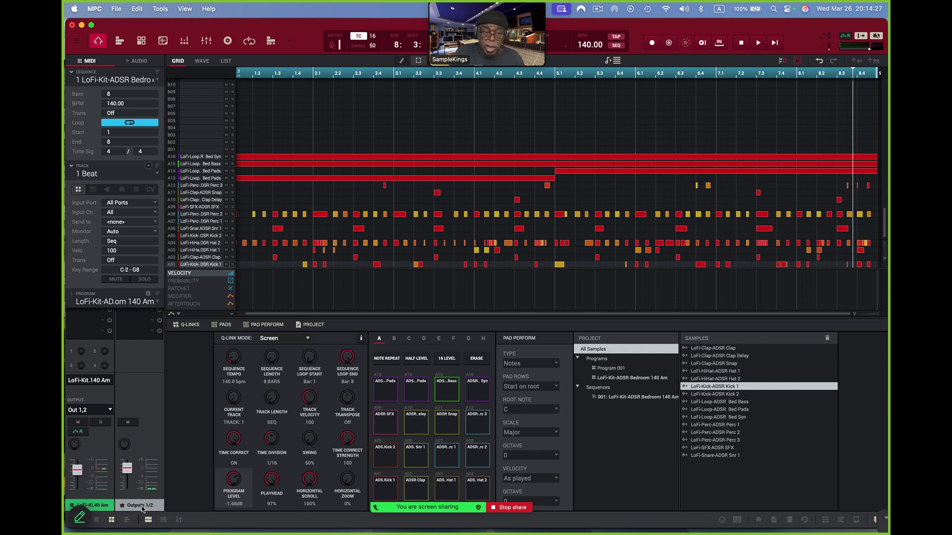
Step: Show the pad channel strips and audition pads A01, A02, A03, A07, A06 and A10
left_click(96, 520)
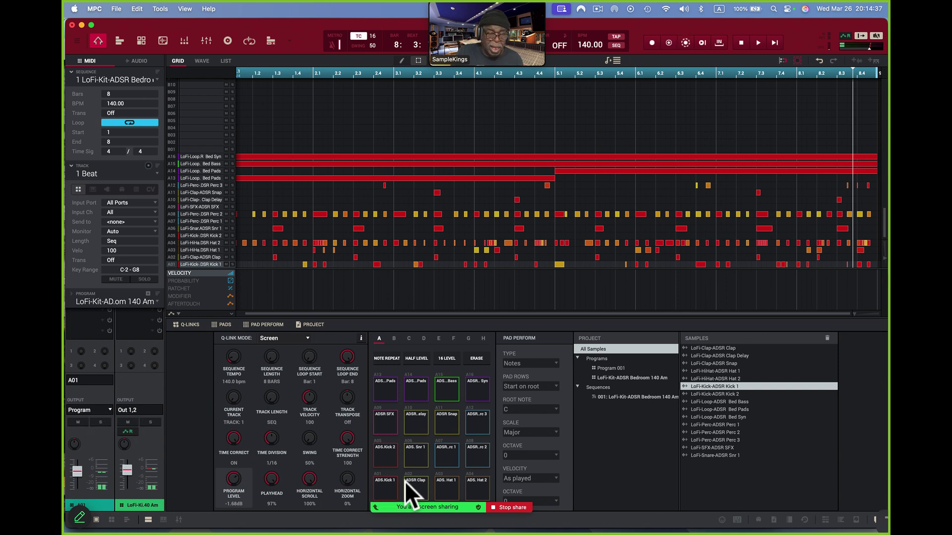
left_click(419, 483)
left_click(448, 483)
left_click(447, 452)
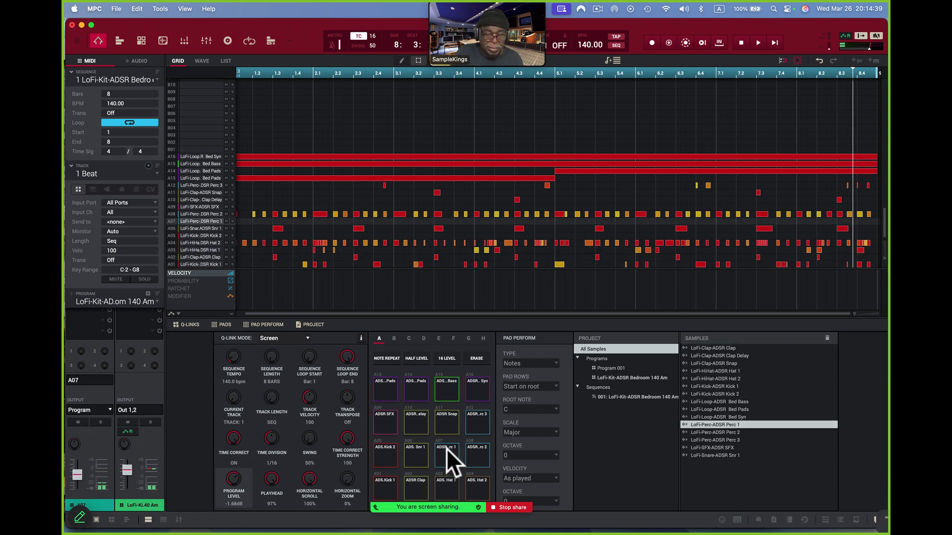
left_click(415, 450)
left_click(418, 411)
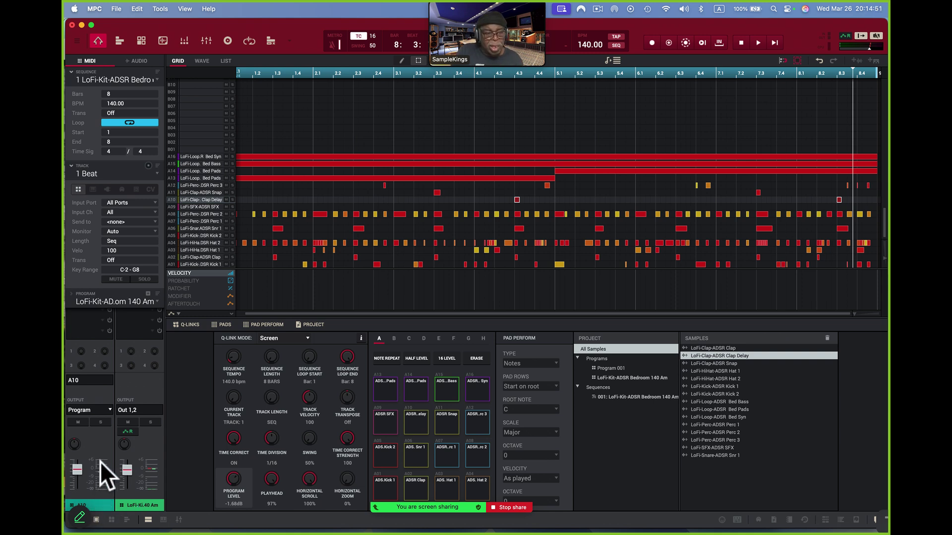
Step: Route the Clap Delay and Kick 1 (A01) pads to Out 3,4, auditioning the kick
left_click(109, 410)
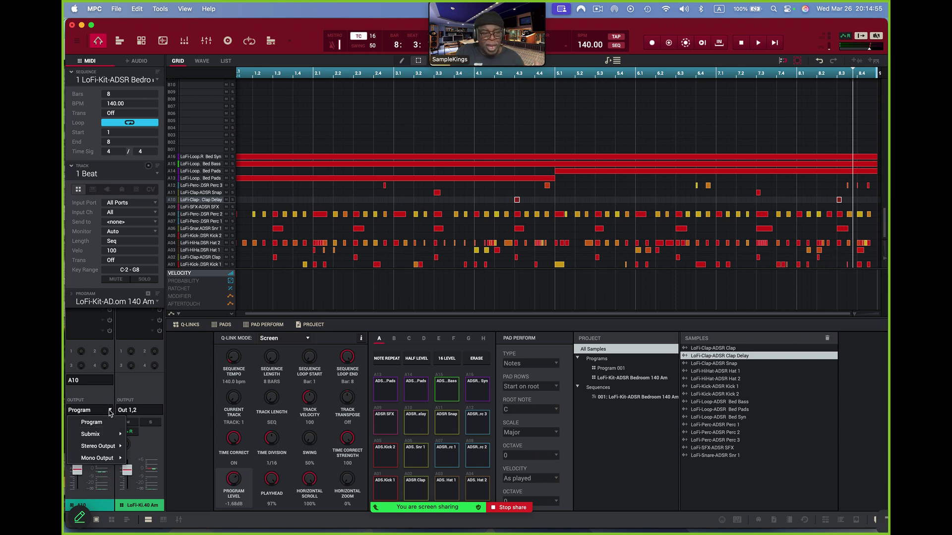
mouse_move(109, 445)
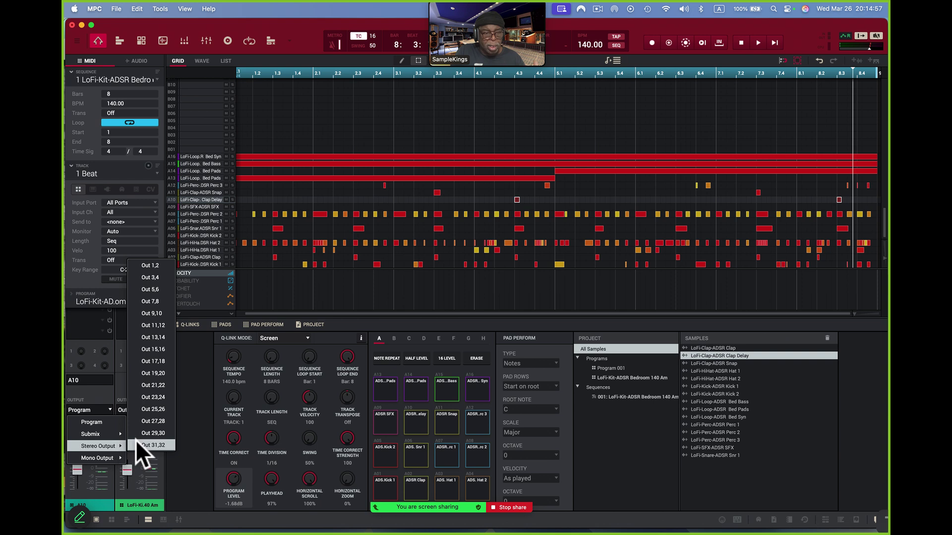
left_click(149, 276)
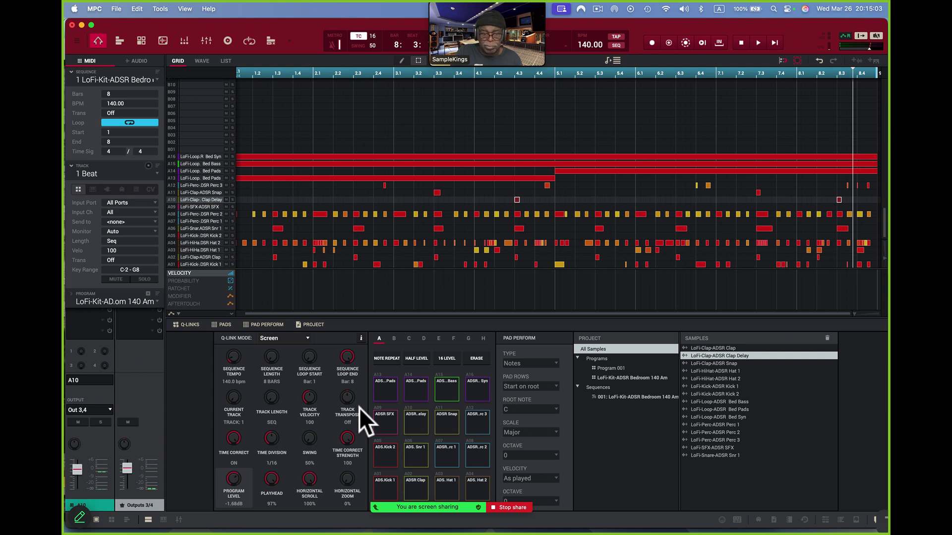
left_click(387, 482)
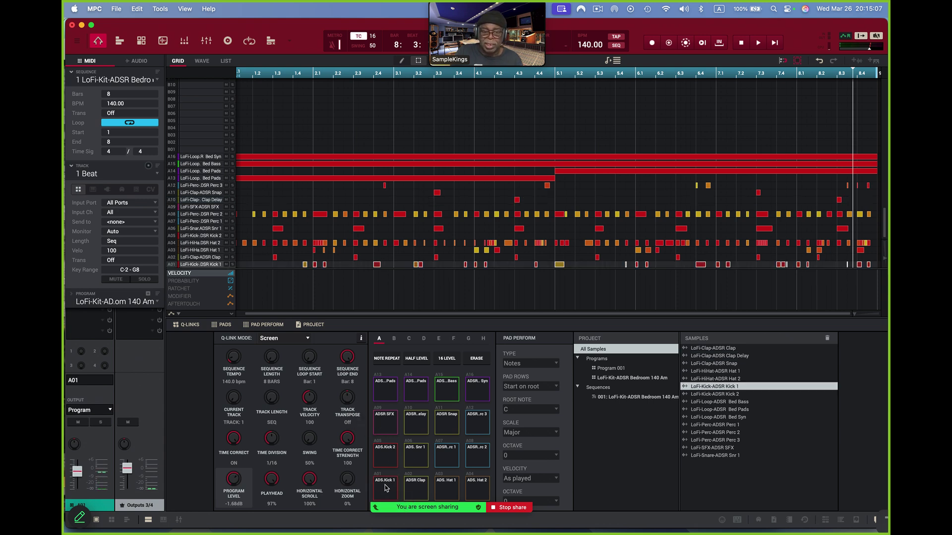
left_click(386, 488)
left_click(386, 488)
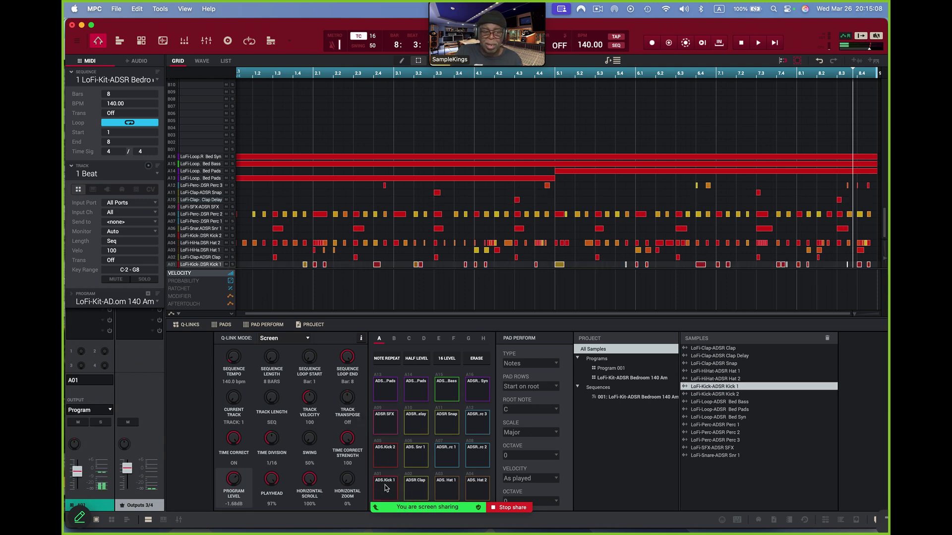
left_click(106, 408)
mouse_move(96, 446)
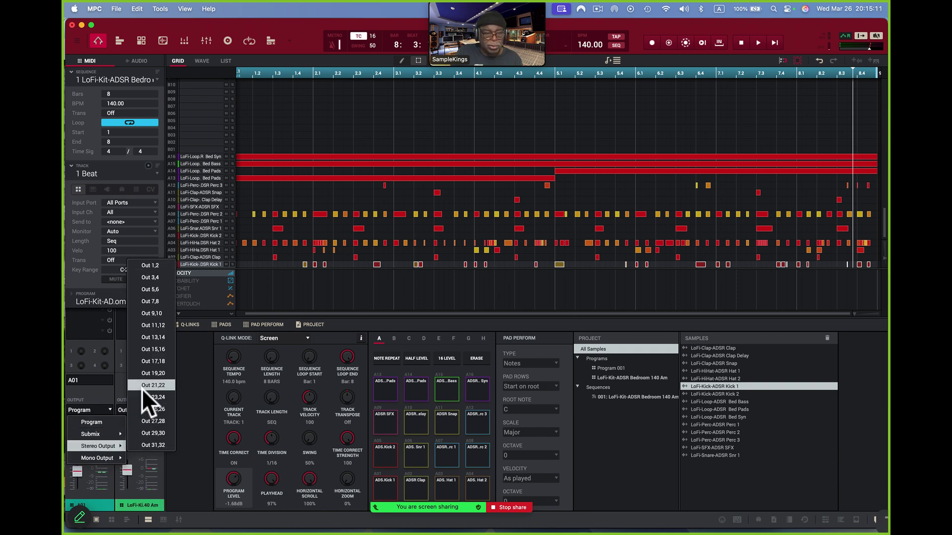
left_click(150, 276)
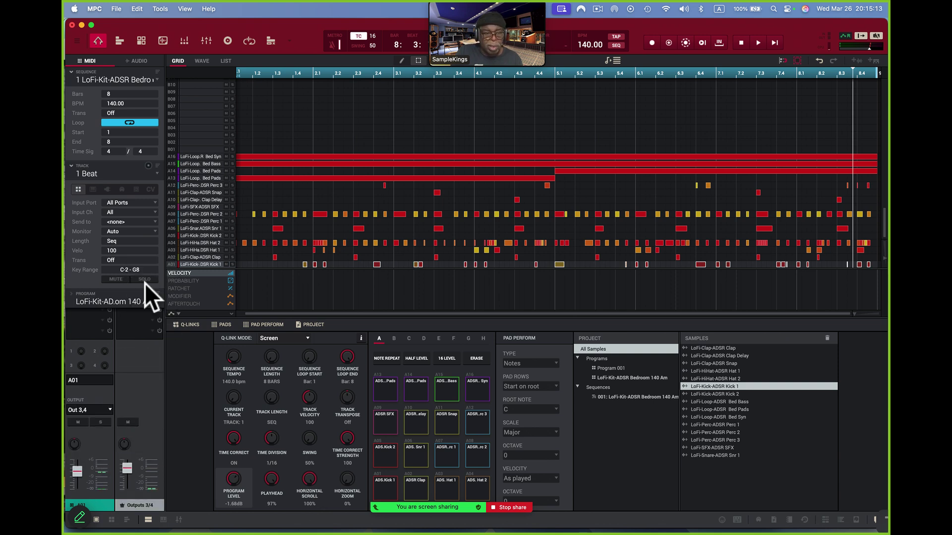
left_click(383, 487)
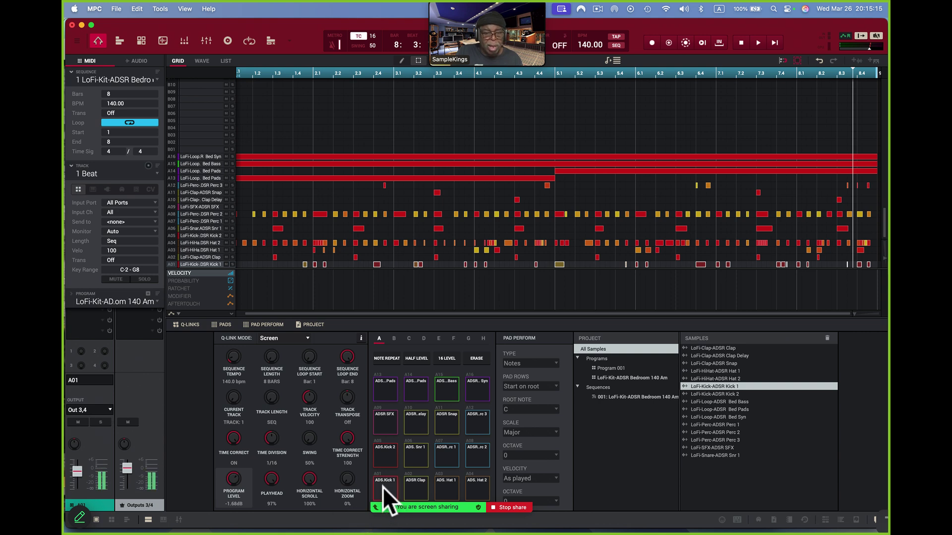
Step: Check the Clap pad's output, then send the Hat 1 (A03) track to Out 7,8
left_click(419, 489)
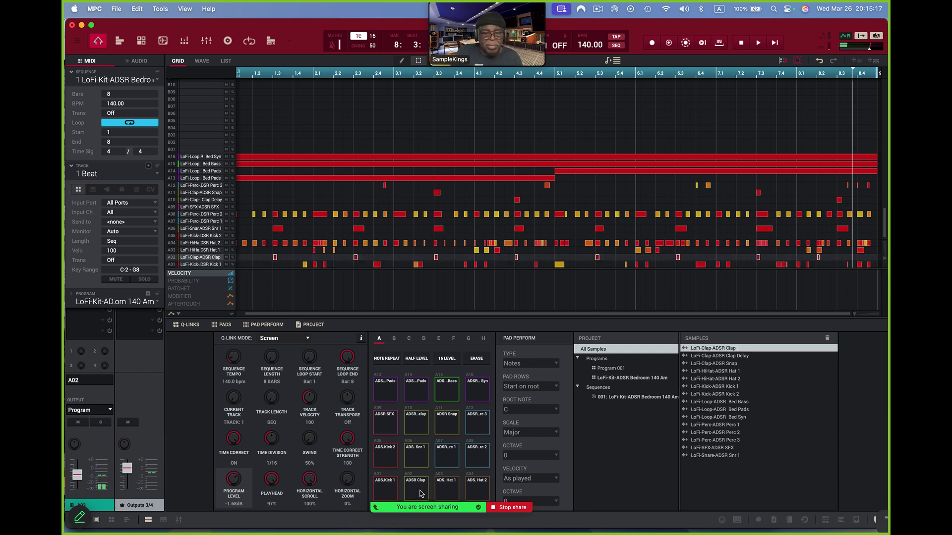
left_click(107, 407)
mouse_move(99, 444)
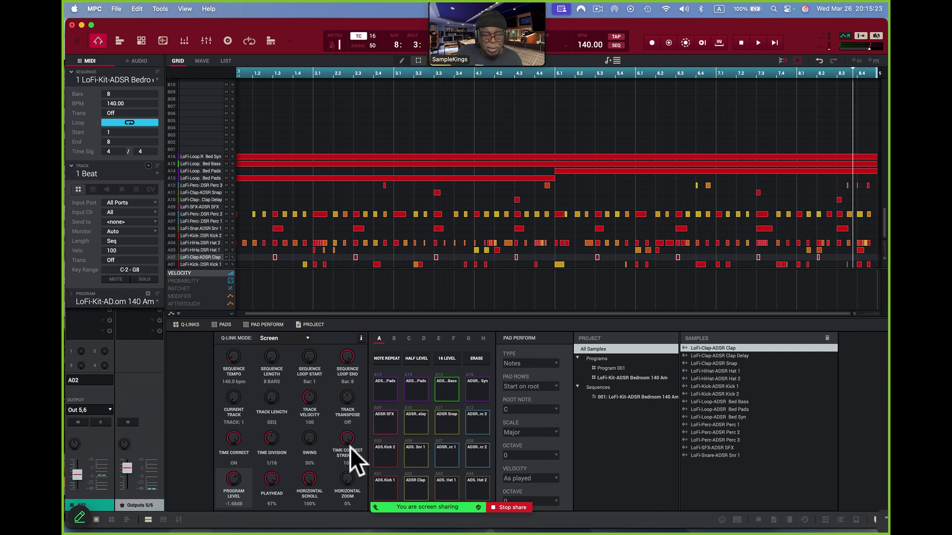
left_click(416, 482)
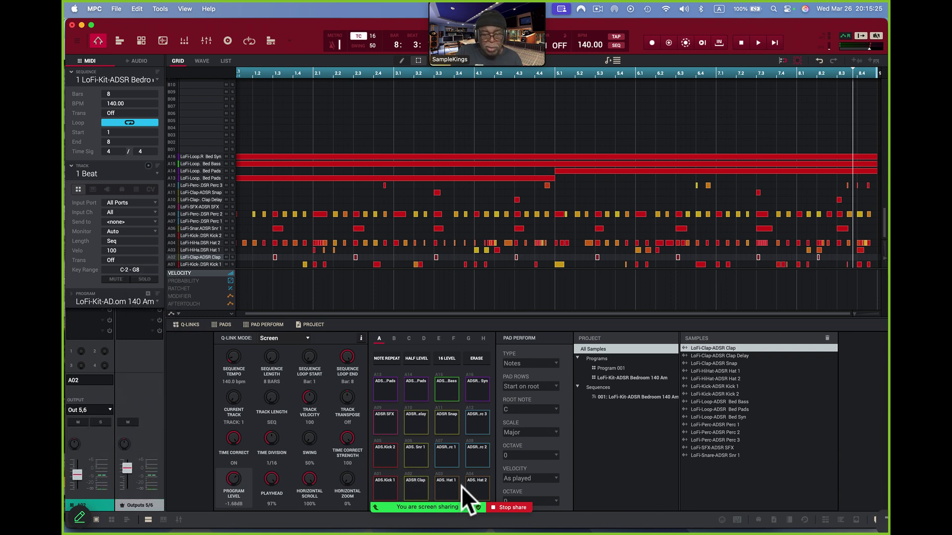
left_click(448, 487)
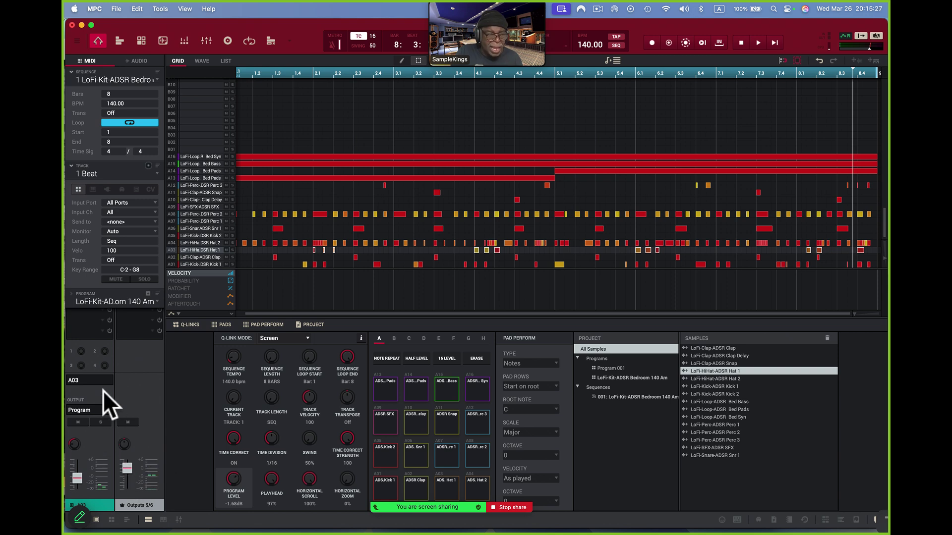
left_click(108, 407)
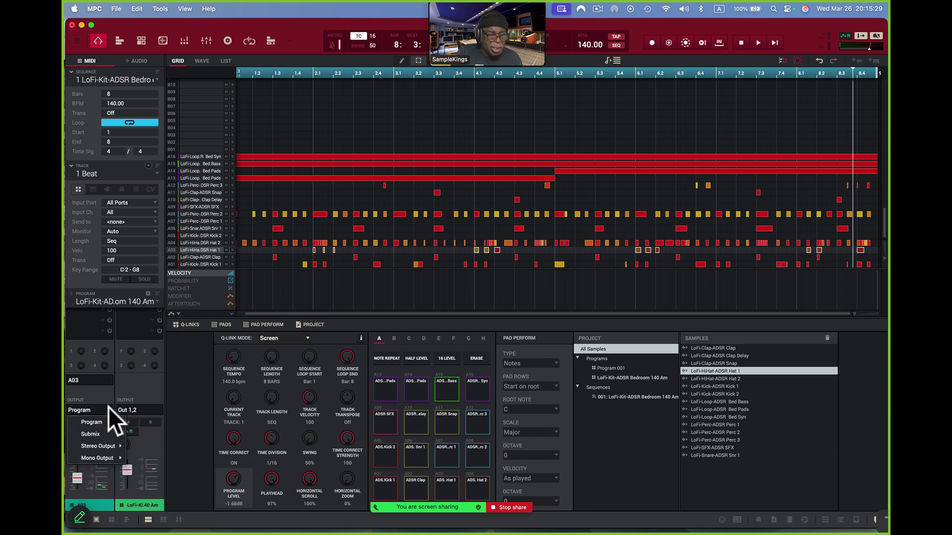
mouse_move(102, 442)
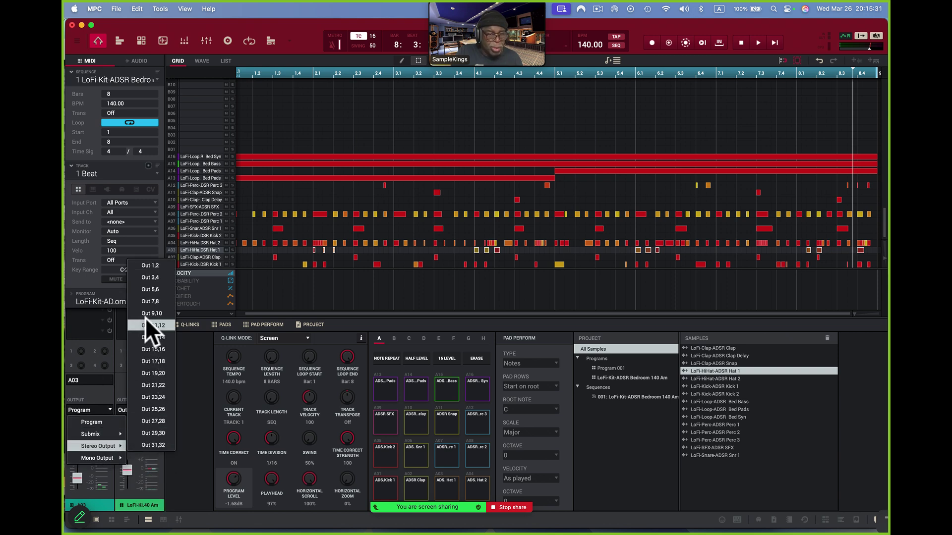
left_click(148, 305)
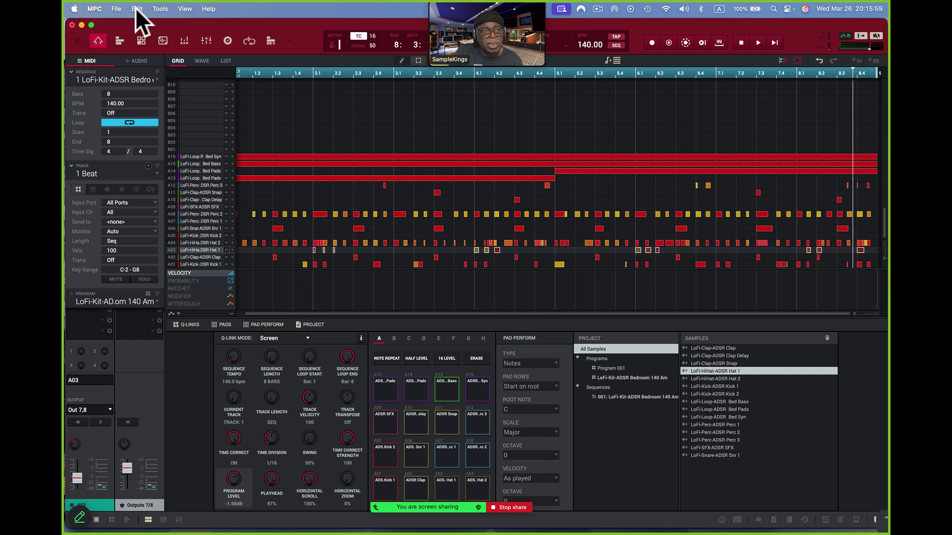
Step: Load Bedroom.xpj from File > Load Recent, confirming replacement of the project in memory
left_click(118, 9)
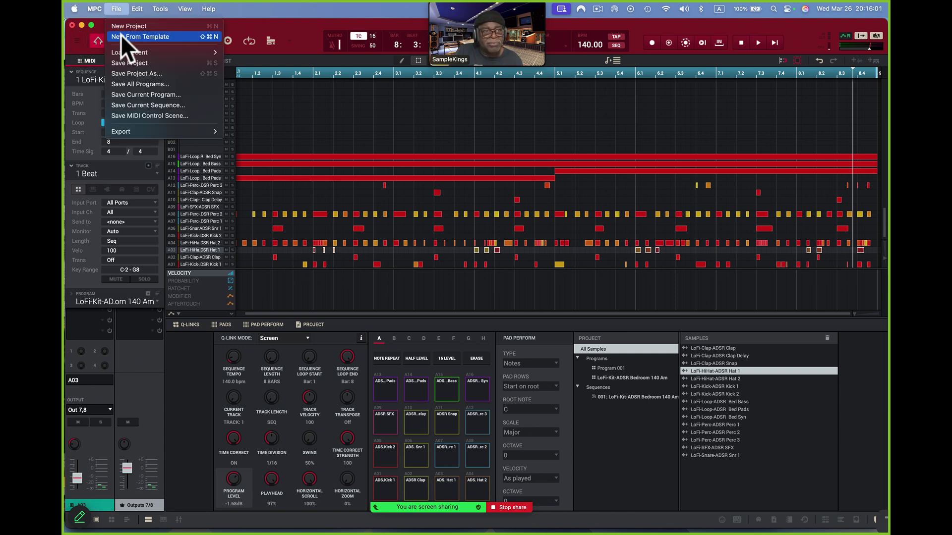
mouse_move(127, 53)
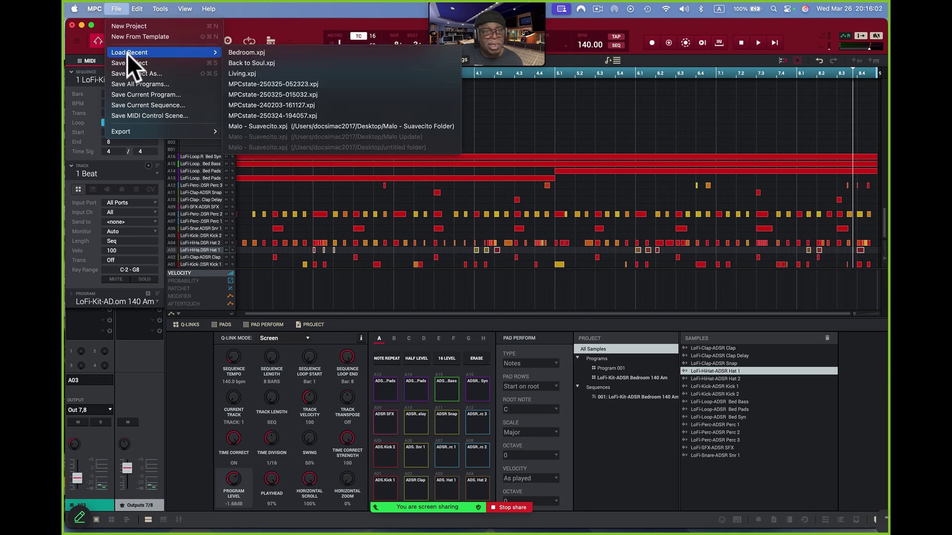
left_click(246, 52)
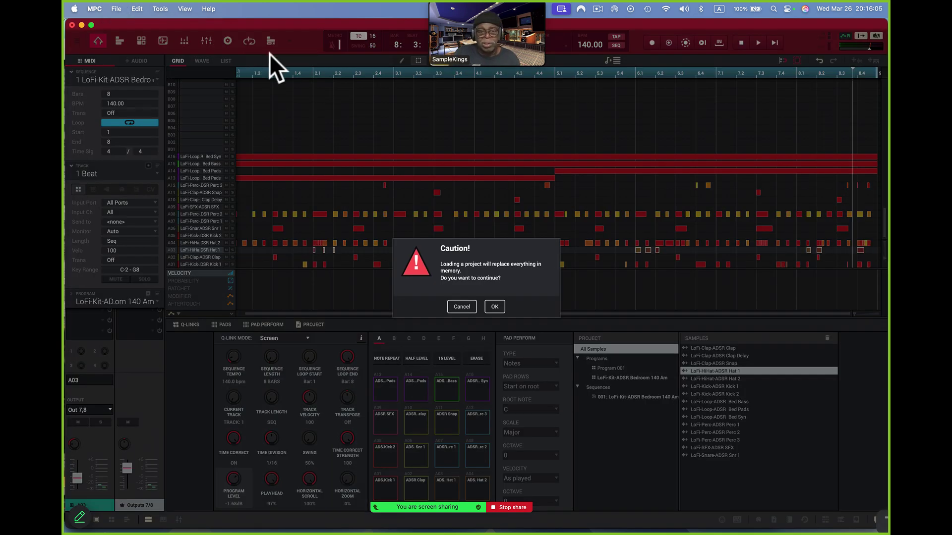
left_click(494, 306)
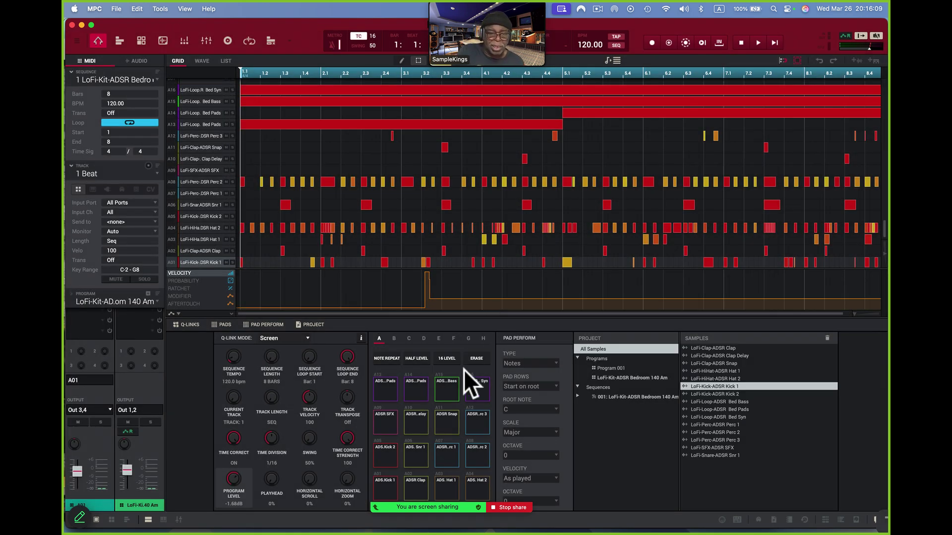
Step: Audition pads A13, A14, A15, A01, A02, A03, A04, A08 and A07 to check outputs
left_click(385, 387)
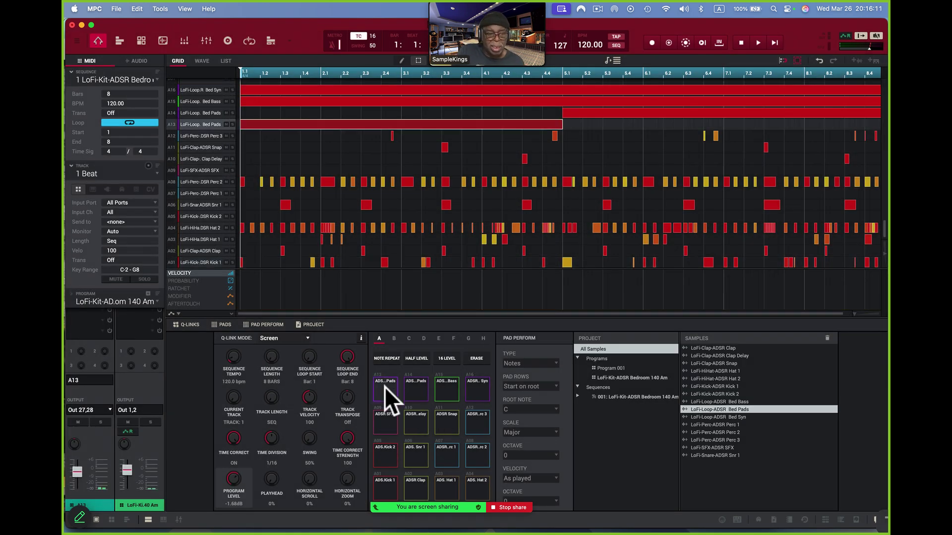
left_click(422, 385)
left_click(444, 388)
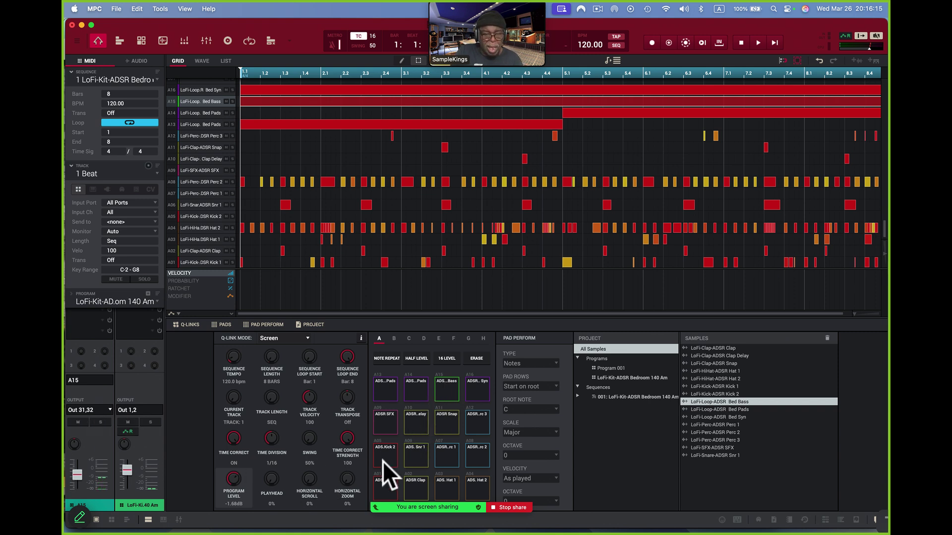
left_click(382, 477)
left_click(416, 483)
left_click(447, 486)
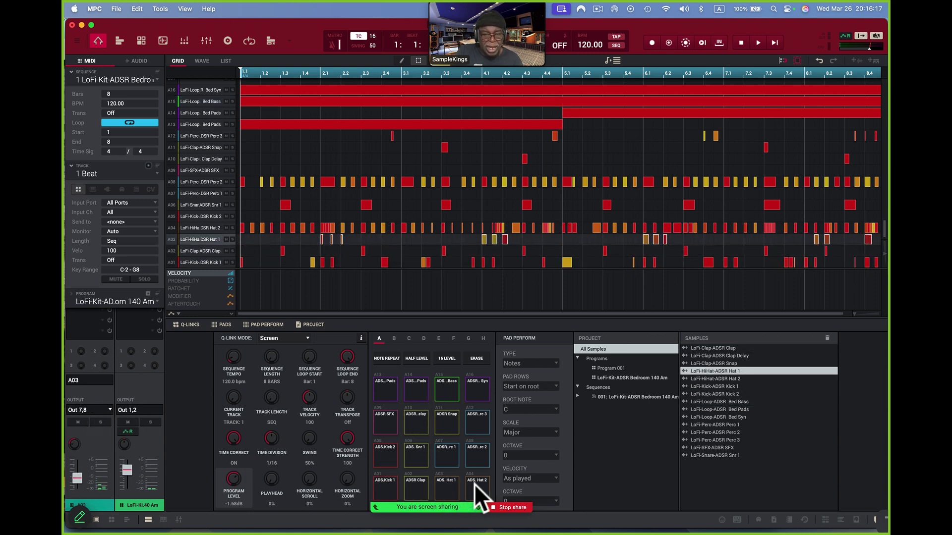
left_click(473, 483)
left_click(474, 454)
left_click(446, 457)
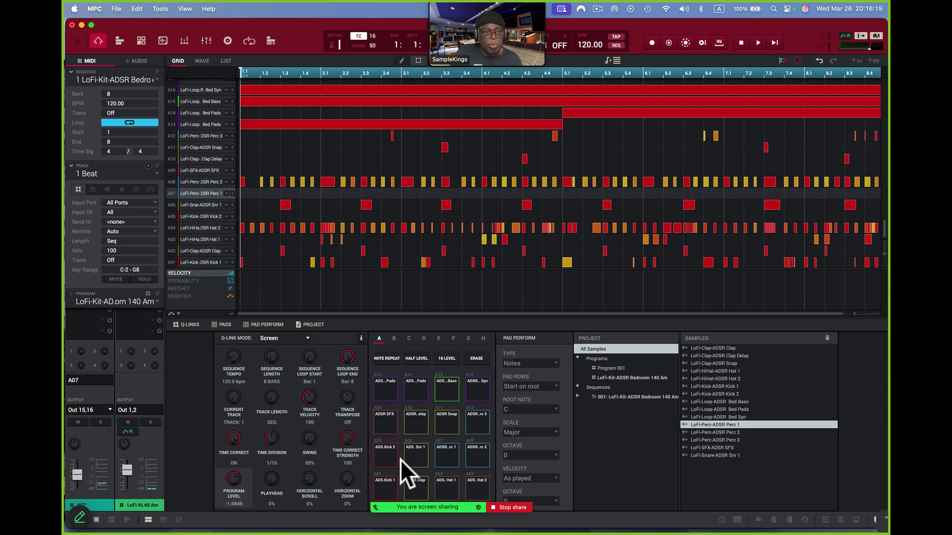
Step: Quit MPC without saving changes to Bedroom
left_click(94, 8)
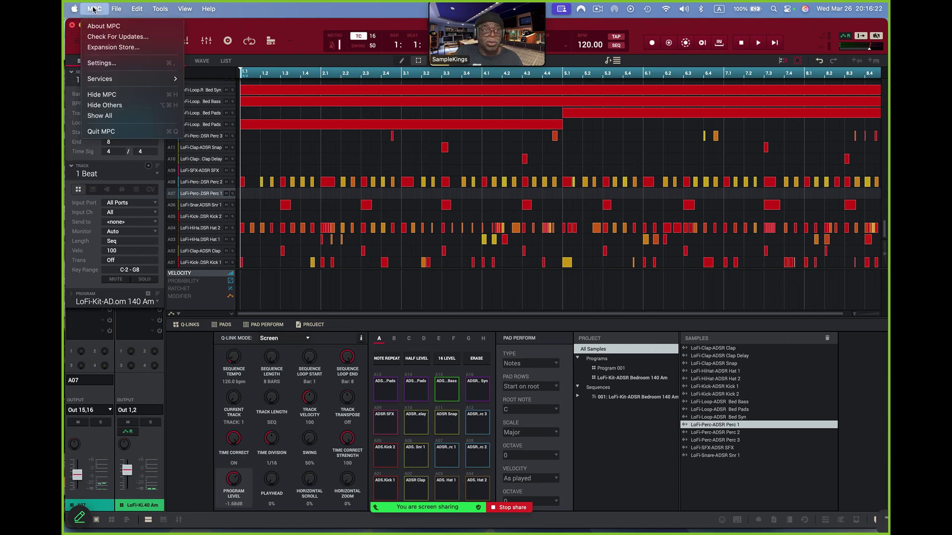
left_click(123, 131)
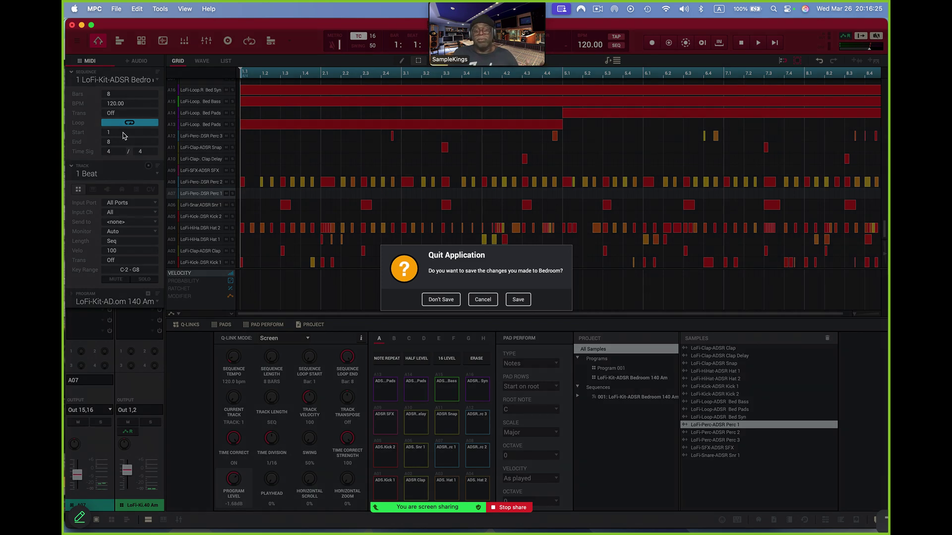
left_click(436, 298)
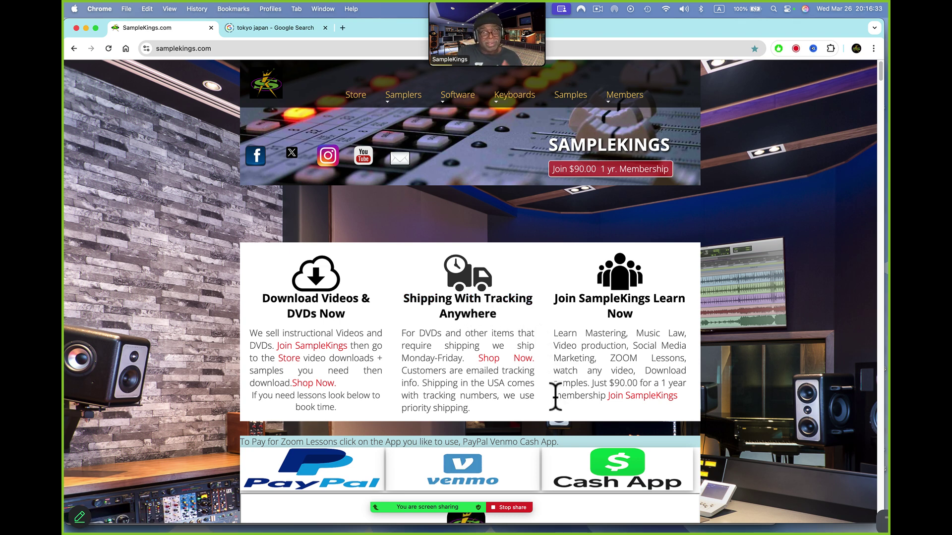
Step: Reveal the Dock to reach the Pro Tools icon
mouse_move(577, 532)
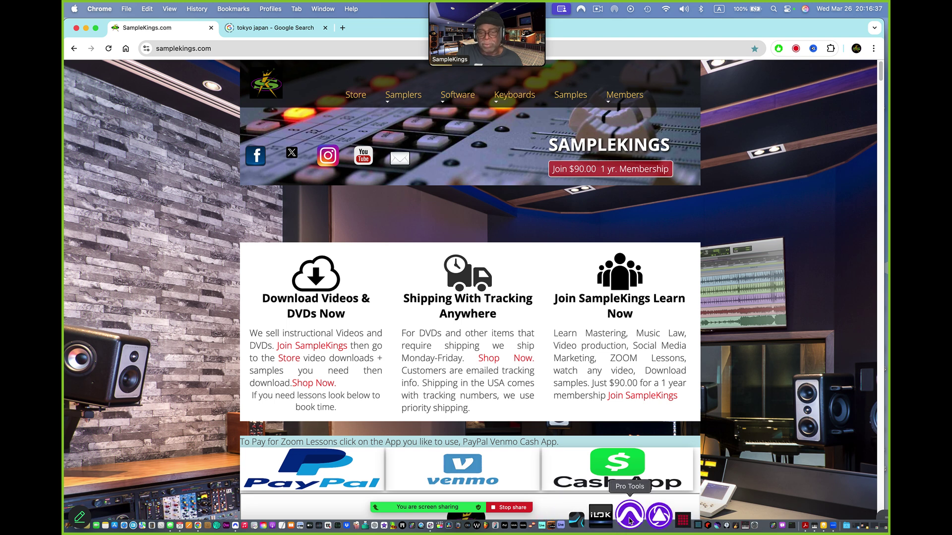
Step: Launch Pro Tools and dismiss the two GrooveCell license errors
left_click(629, 520)
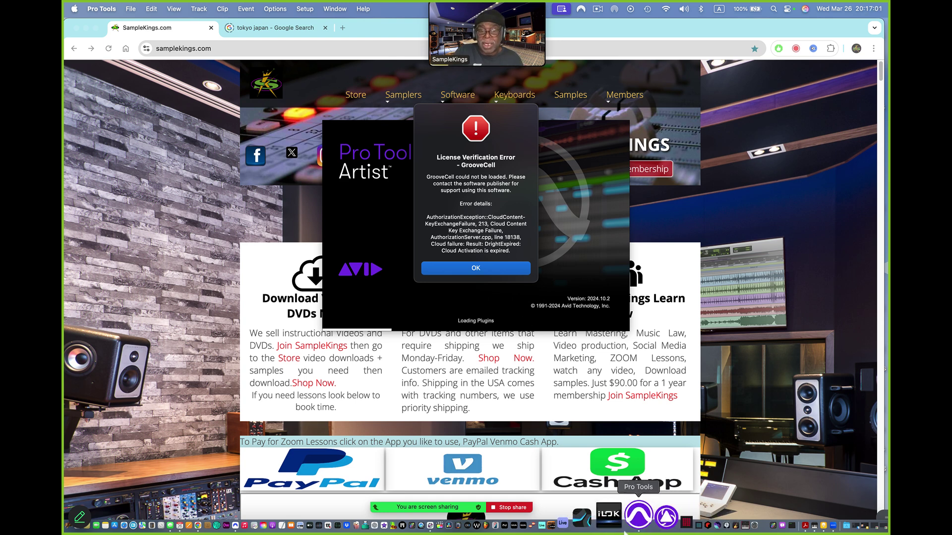
left_click(482, 267)
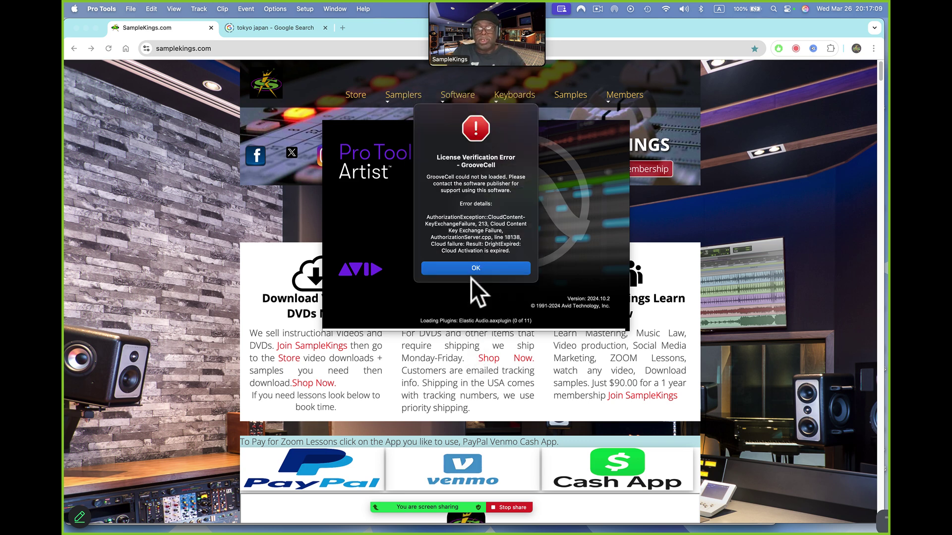
left_click(474, 268)
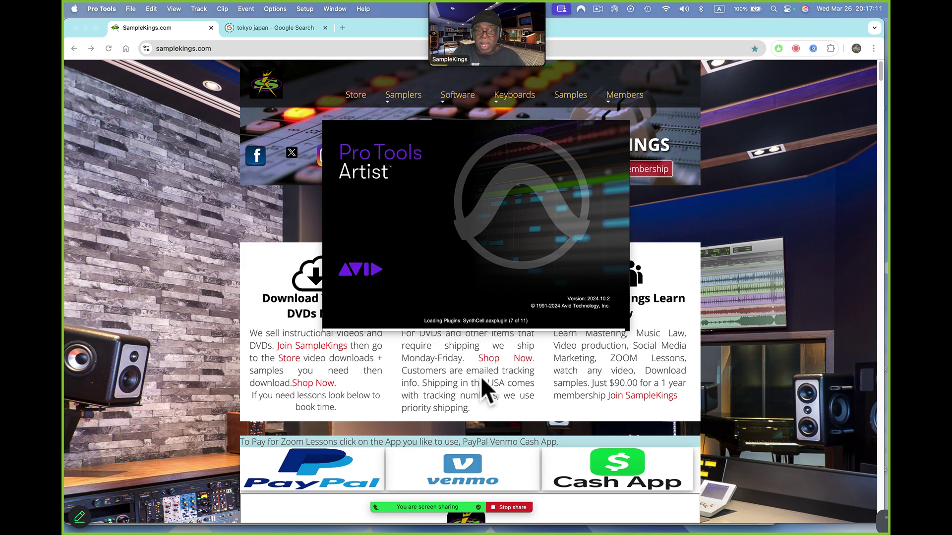
Step: Dismiss the SynthCell license error, then bring SampleKings forward and highlight the help phone number
scroll(480, 376, "down", 5)
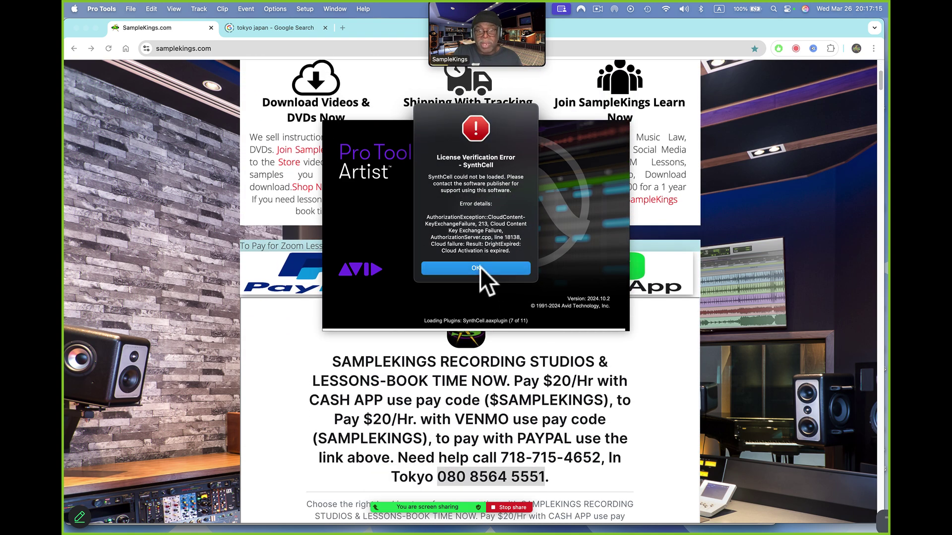
left_click(479, 268)
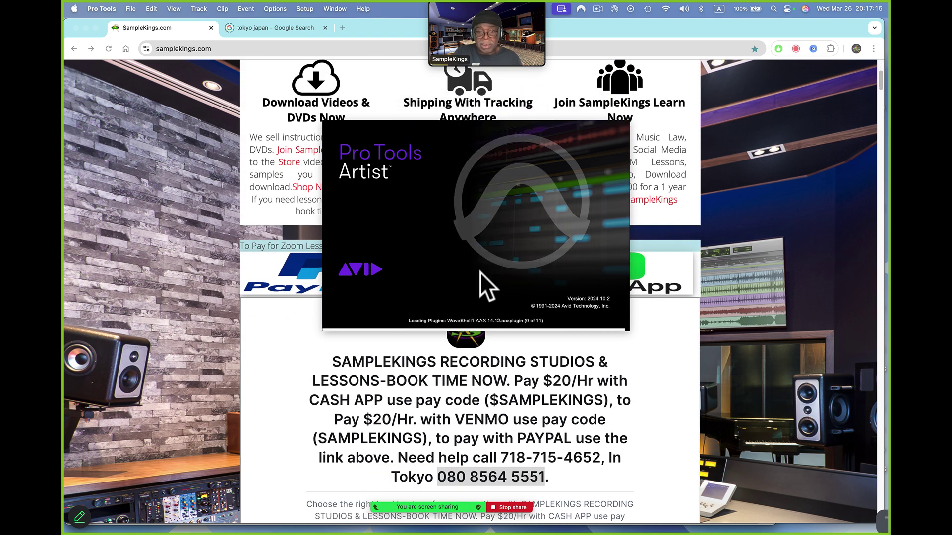
left_click(504, 454)
left_click_drag(502, 458, 597, 461)
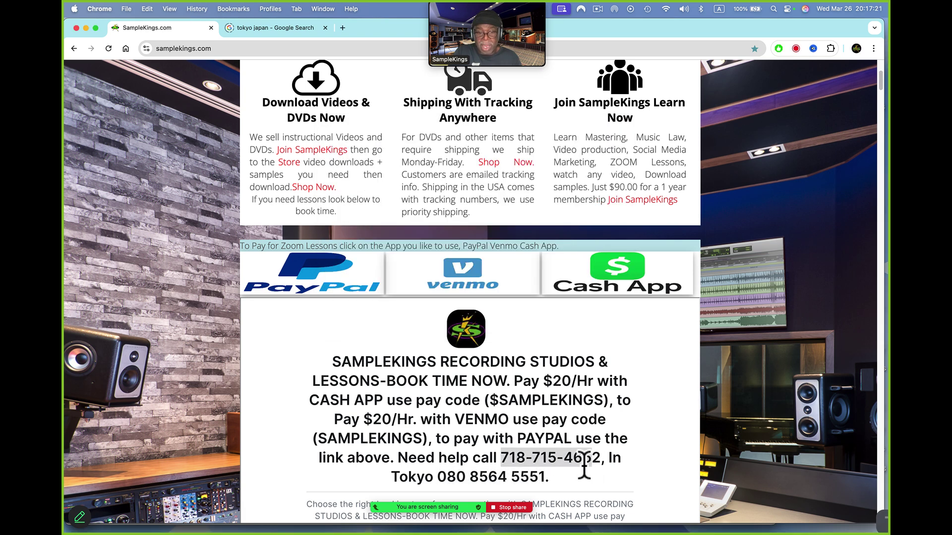
Step: Highlight the Tokyo phone line on the SampleKings page and switch to Pro Tools
left_click(446, 477)
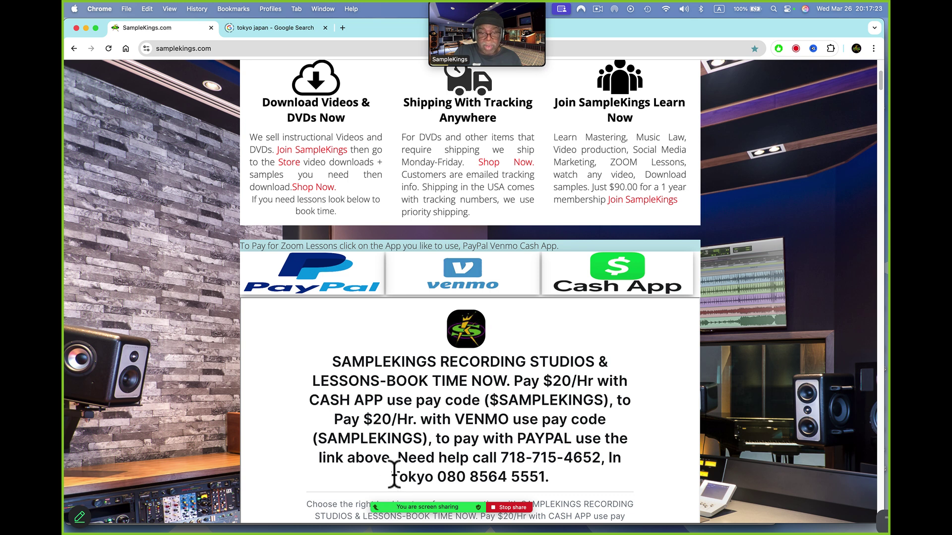
left_click_drag(392, 473, 537, 490)
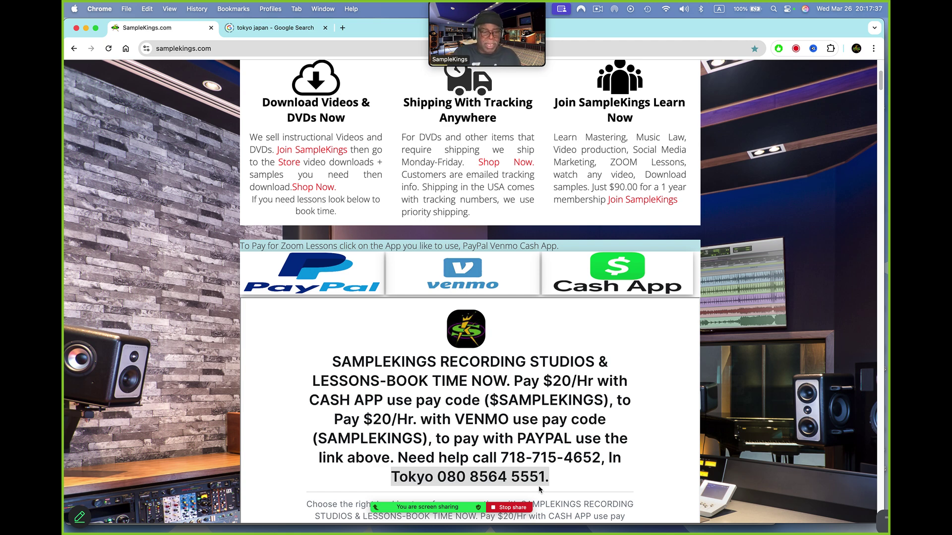
key("super+Tab")
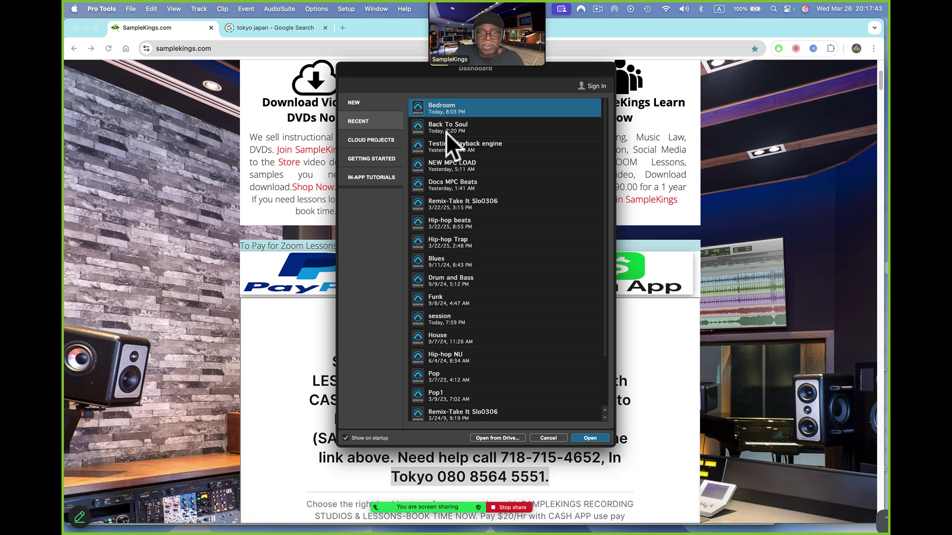
left_click(590, 438)
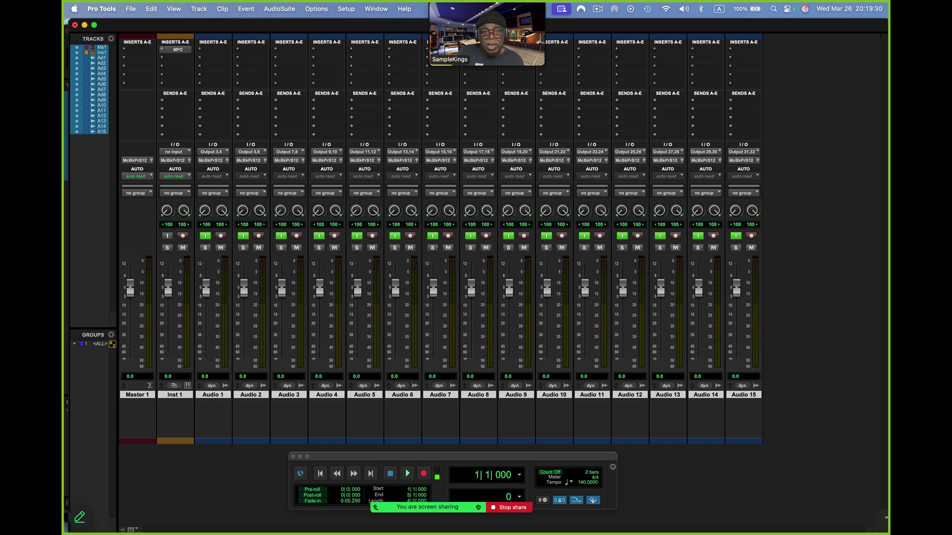
Step: Audition MPC pads A01, A05, A07 and A09 from the Inst 1 plug-in, then close it
left_click(175, 49)
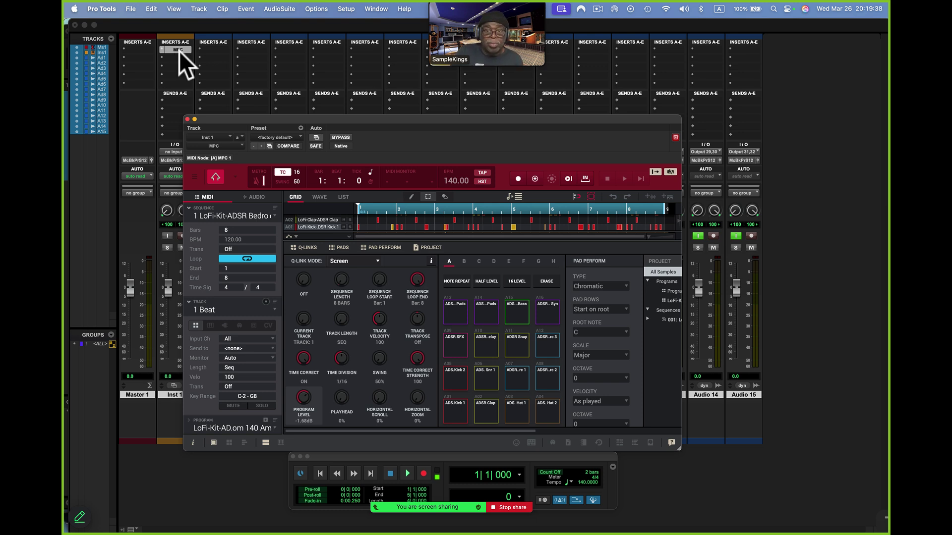
left_click(455, 410)
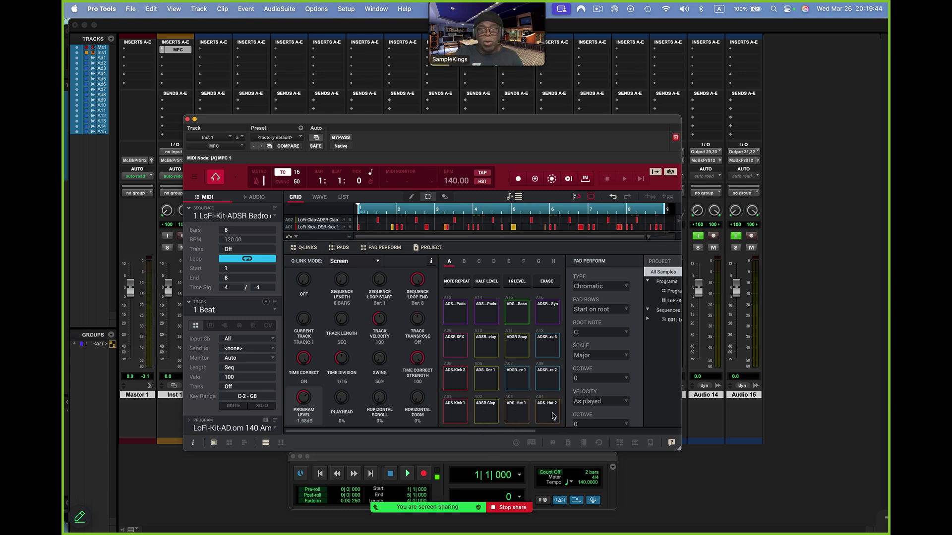
left_click(452, 341)
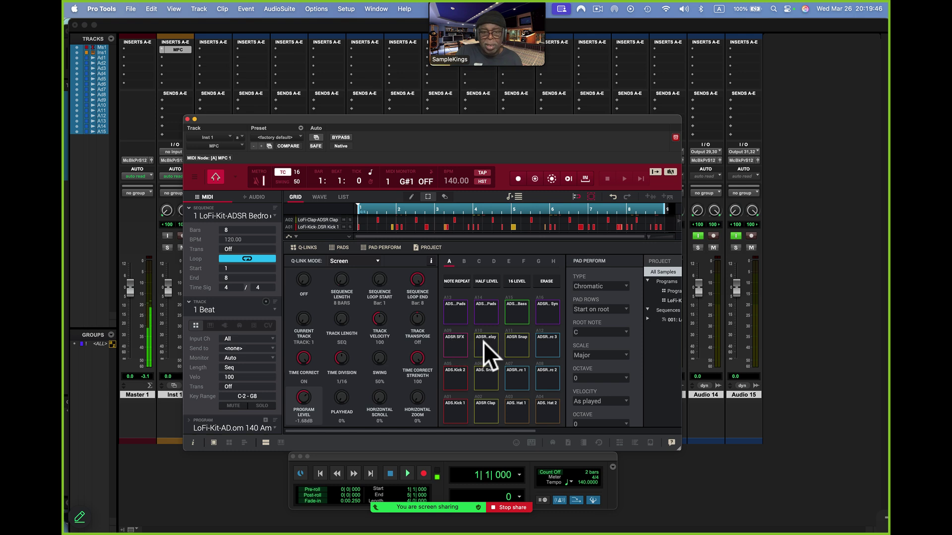
left_click(452, 373)
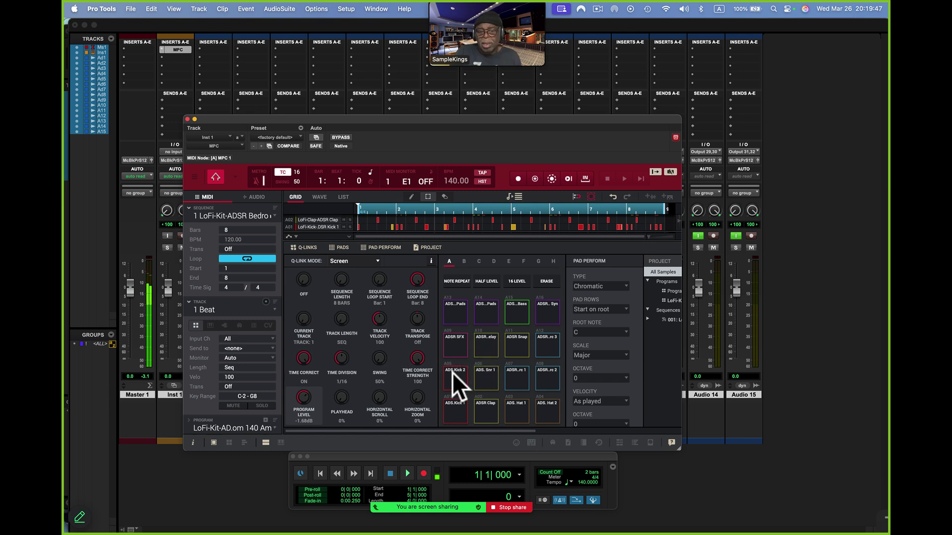
left_click(510, 379)
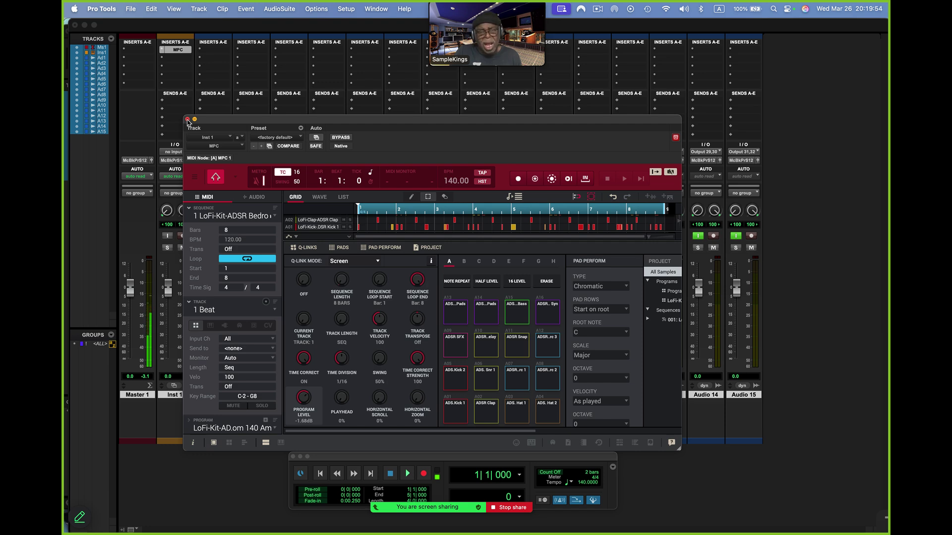
left_click(187, 120)
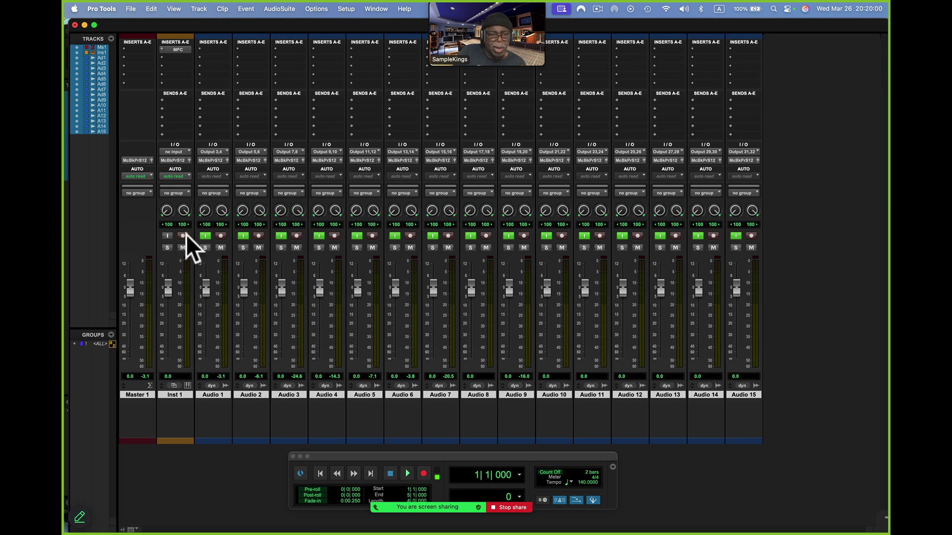
Step: Confirm Audio 1's input is MPC Inst 1 Output 3,4, then reopen the MPC plug-in
left_click(225, 151)
mouse_move(226, 153)
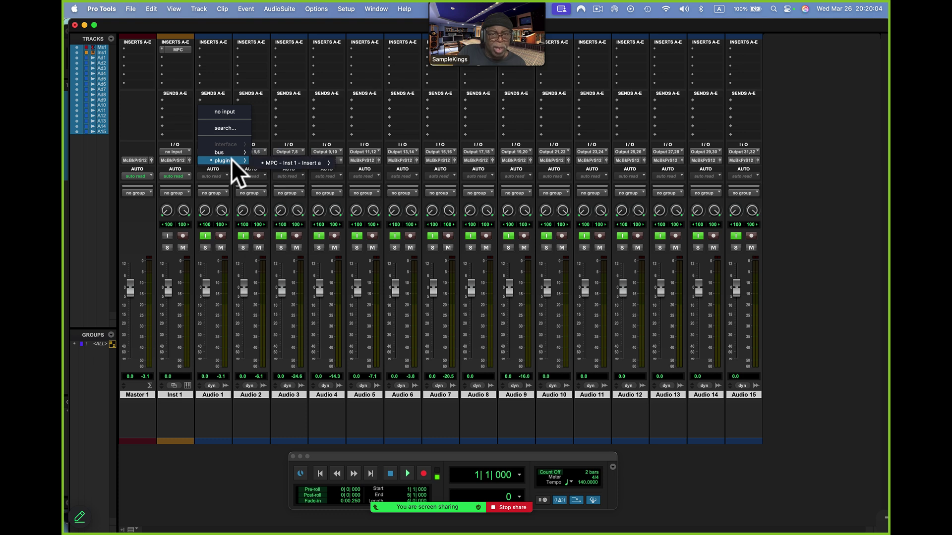
mouse_move(279, 161)
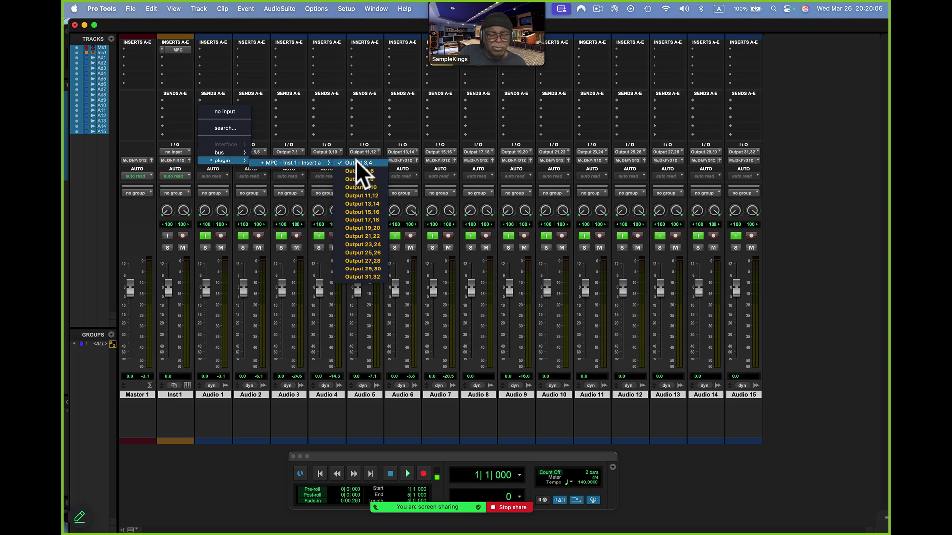
left_click(253, 27)
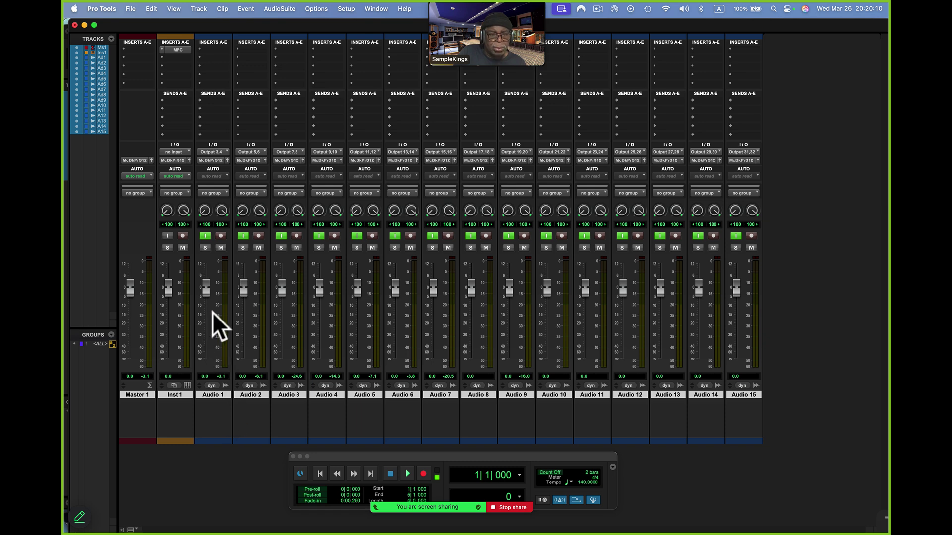
left_click(174, 49)
Step: Trigger the Kick 1, Clap and Hat 2 pads to check they reach Audio 1 and Audio 2
left_click_drag(263, 118, 461, 91)
left_click(653, 387)
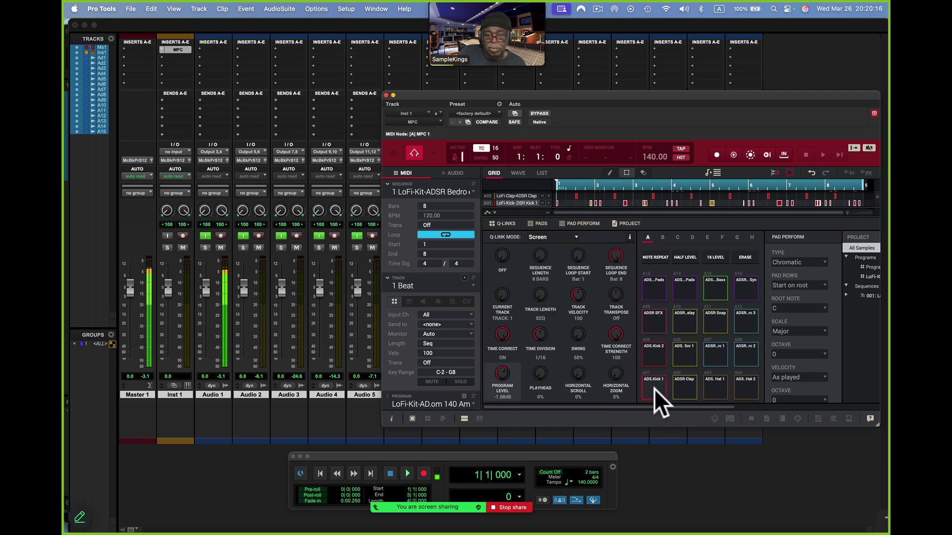
left_click(654, 393)
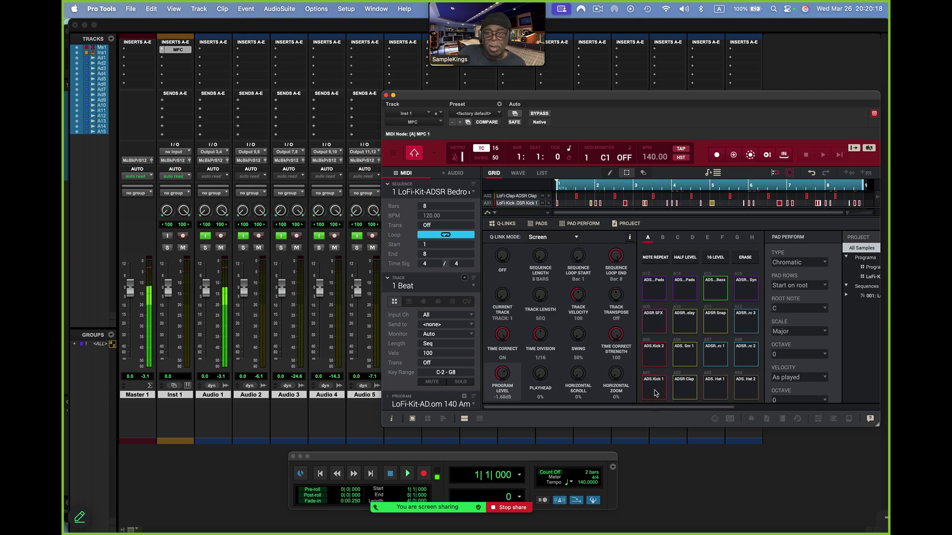
left_click(686, 392)
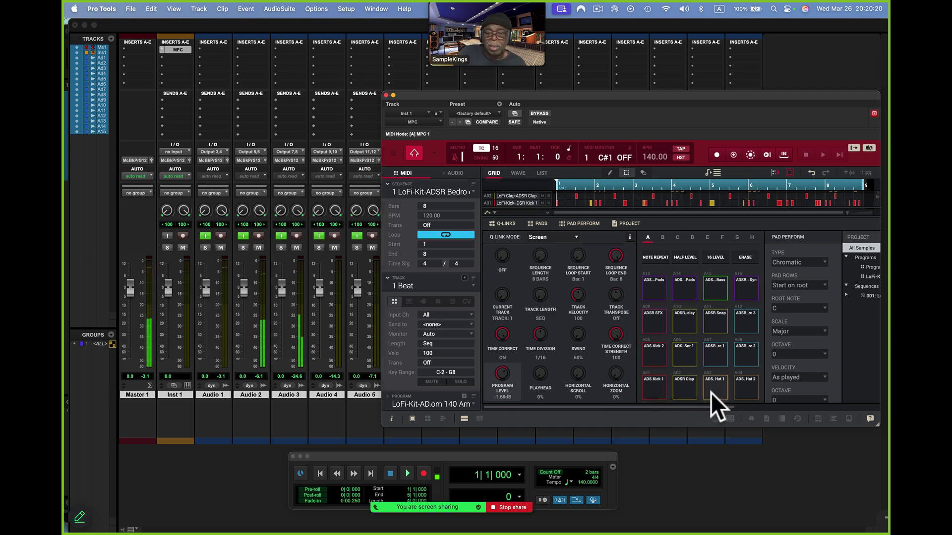
left_click(748, 391)
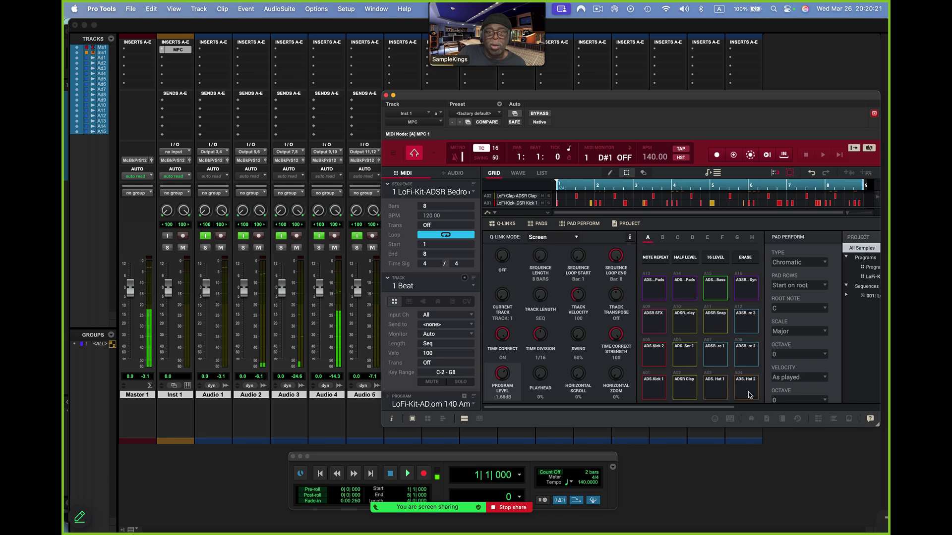
Step: Close the MPC plug-in and select the transport's End field for editing
left_click(388, 96)
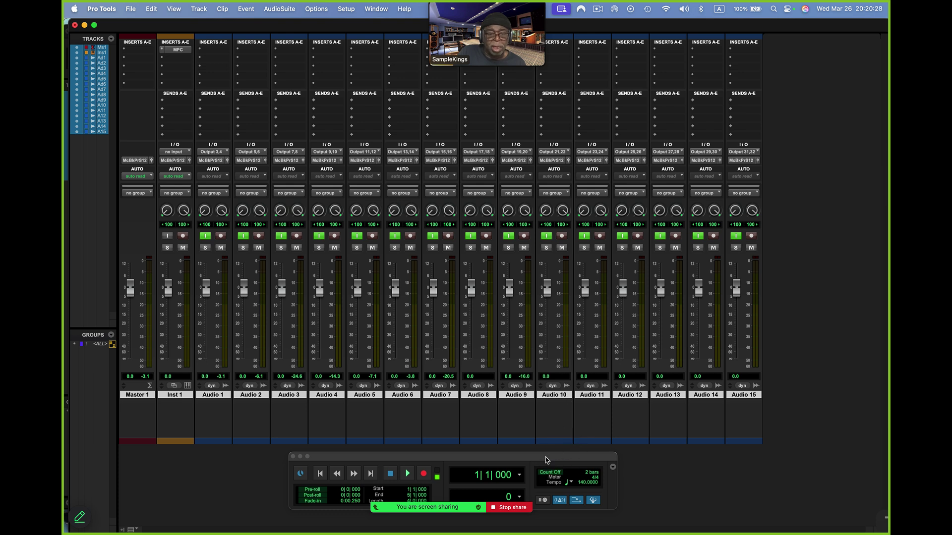
mouse_move(545, 456)
left_mouse_down()
mouse_move(548, 445)
mouse_move(538, 447)
left_mouse_up()
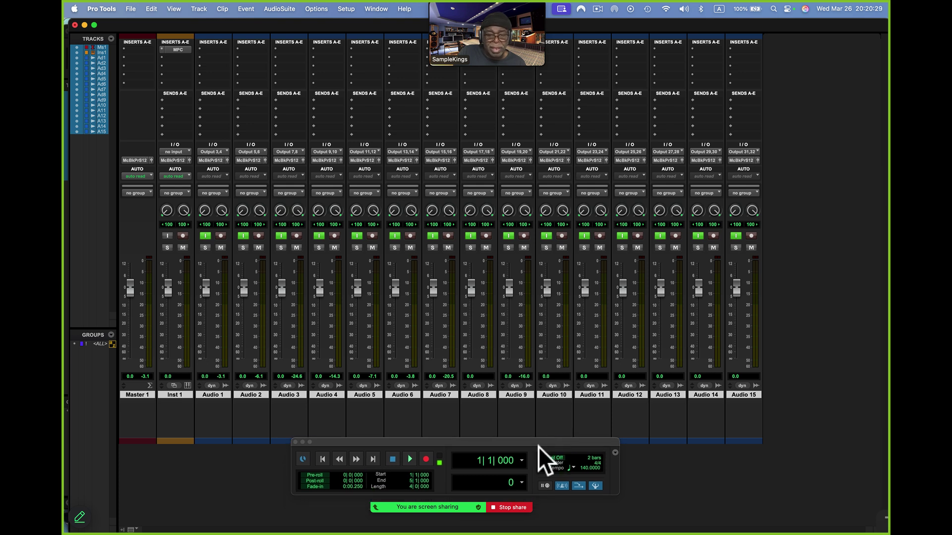
left_click(410, 481)
Step: Enter 9 as the transport End bar, giving an 8-bar record range
type("9")
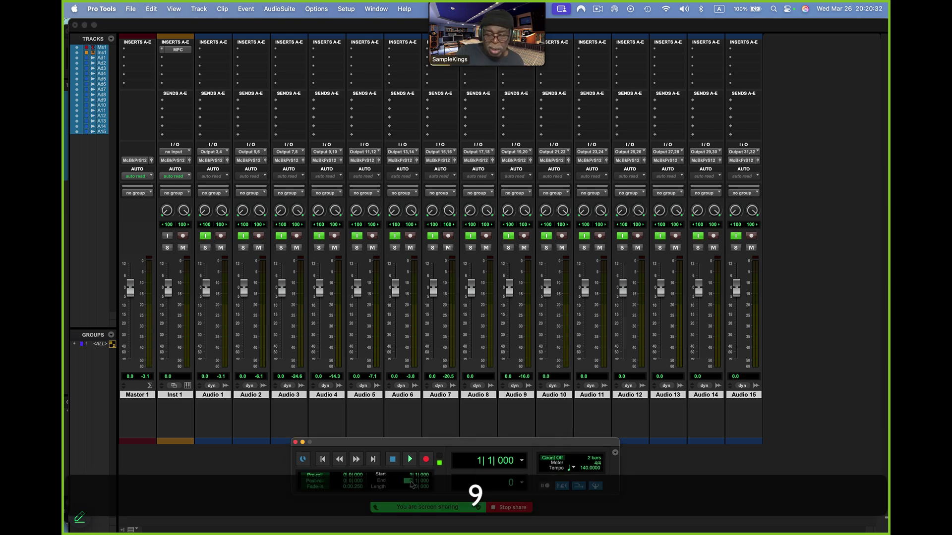
key("Return")
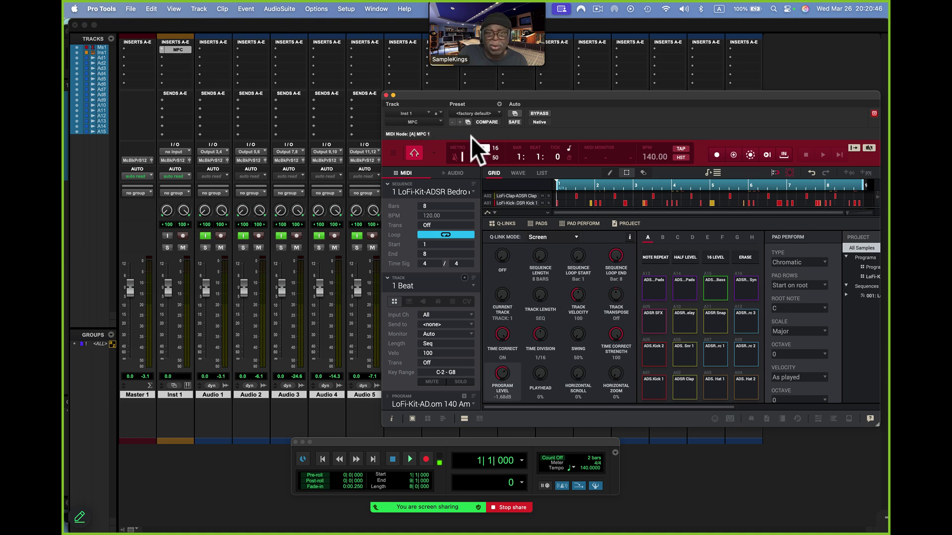
Step: Double the LoFi sequence length three times, to 16, 32 and then 64 bars
right_click(441, 192)
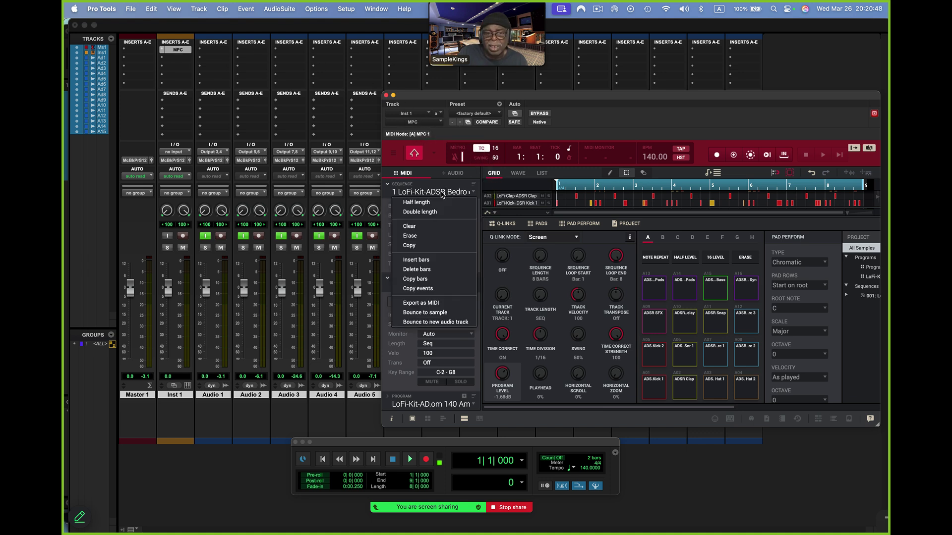
left_click(432, 210)
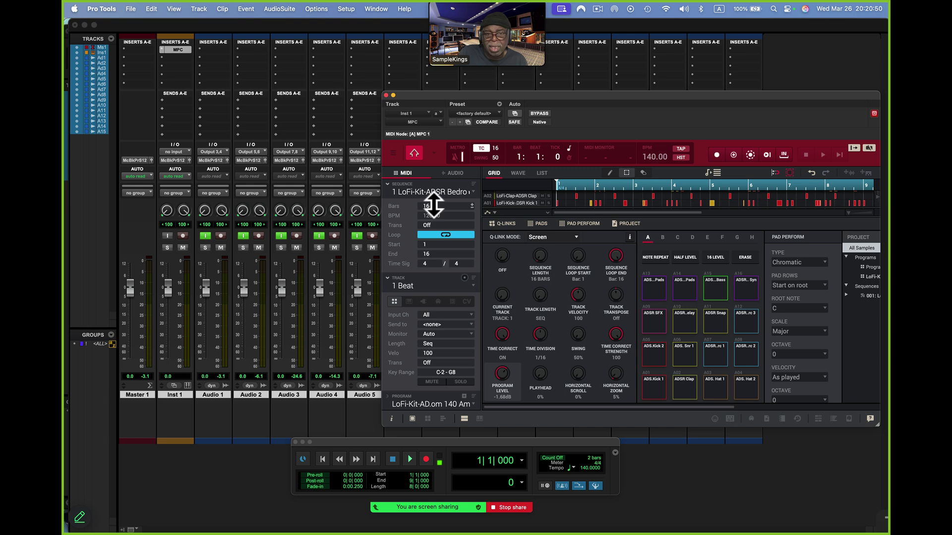
left_click(435, 193)
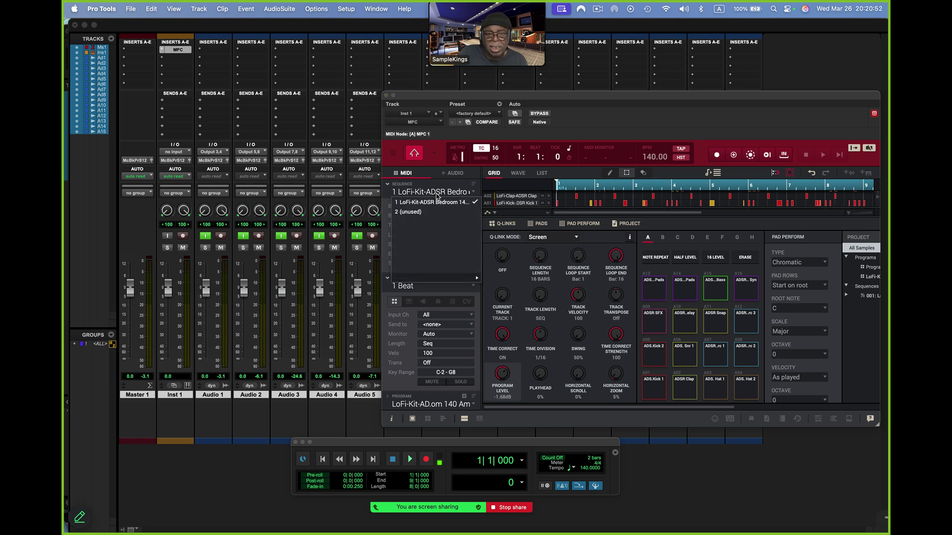
left_click(430, 201)
right_click(431, 190)
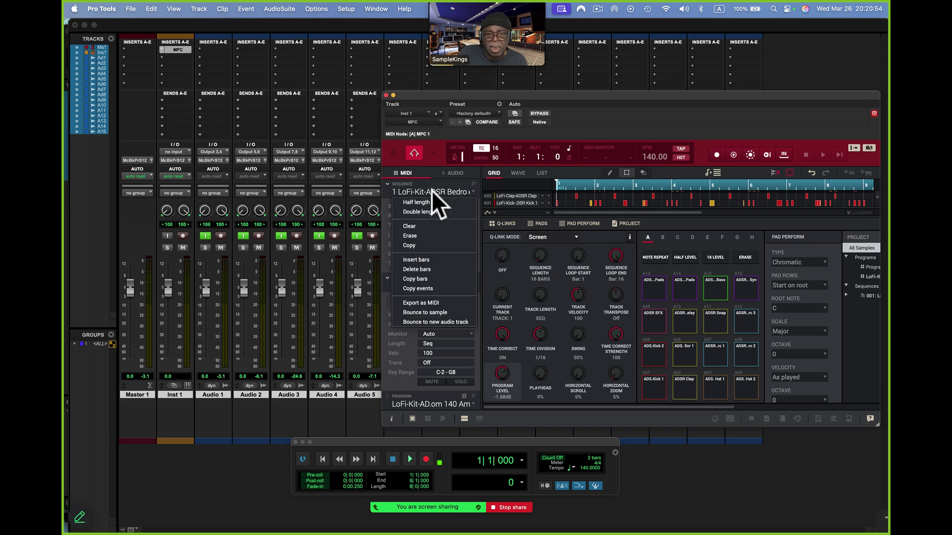
left_click(430, 212)
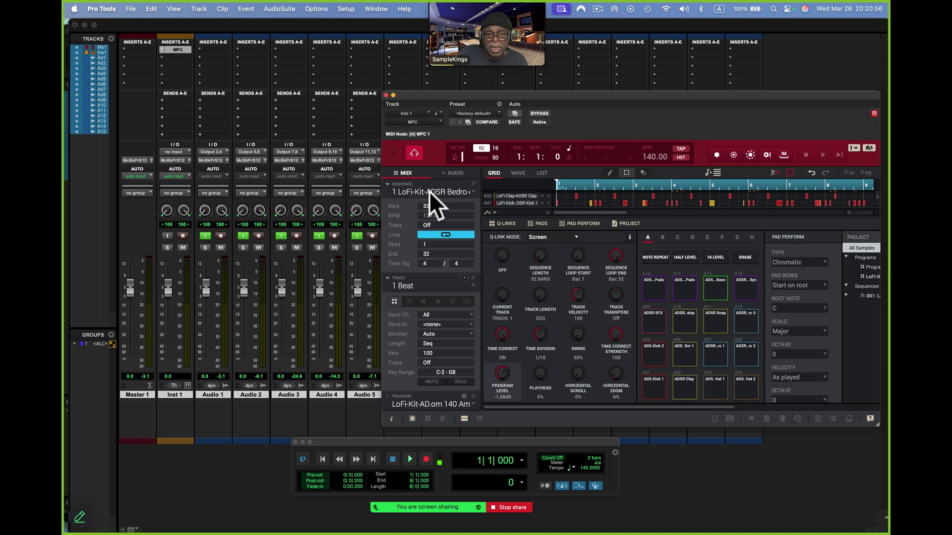
right_click(429, 191)
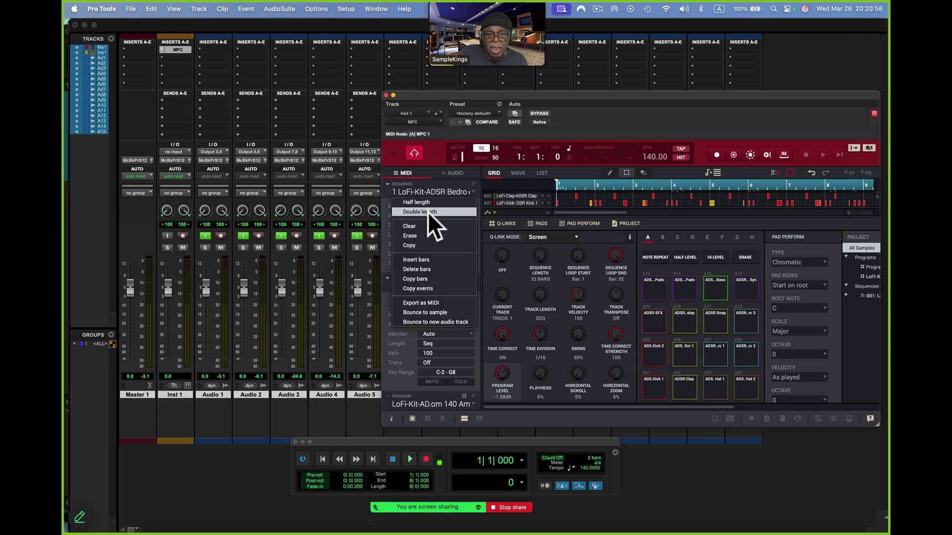
left_click(428, 212)
Step: Keep doubling the sequence to 128, 256 and 512 bars, then close the MPC plug-in
right_click(428, 189)
left_click(427, 212)
right_click(429, 192)
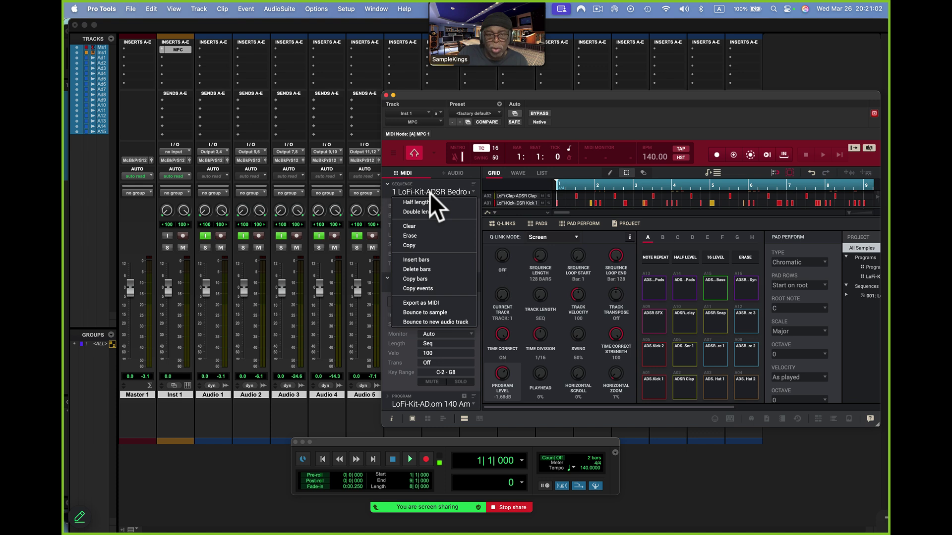
left_click(429, 212)
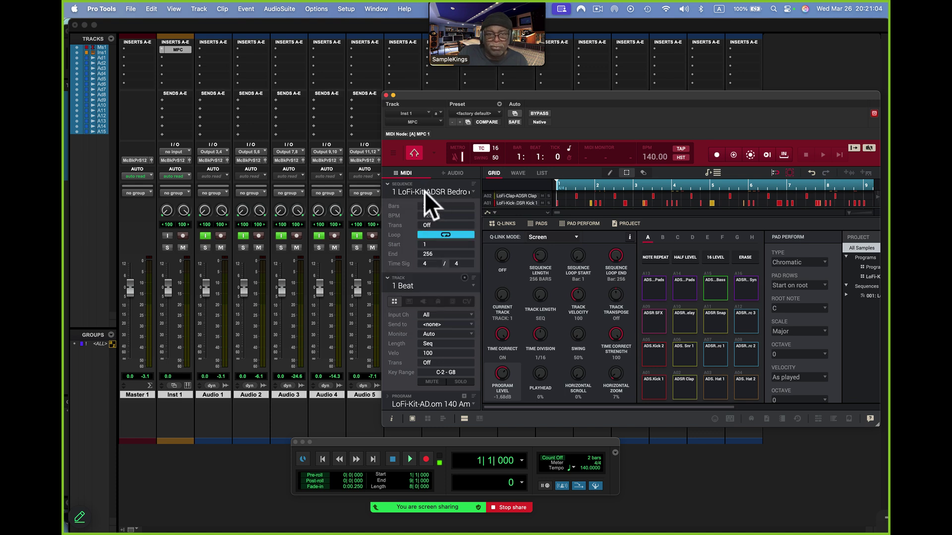
right_click(424, 192)
left_click(426, 212)
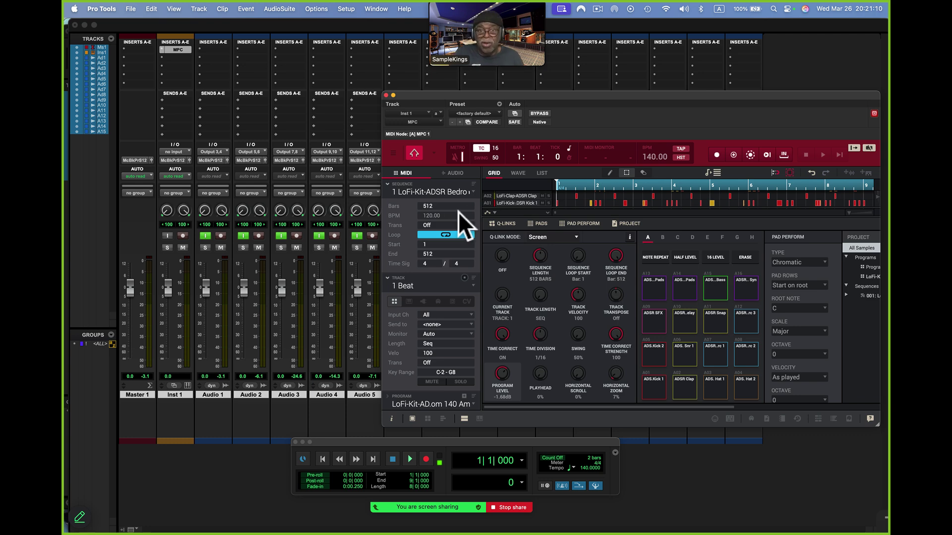
left_click(393, 95)
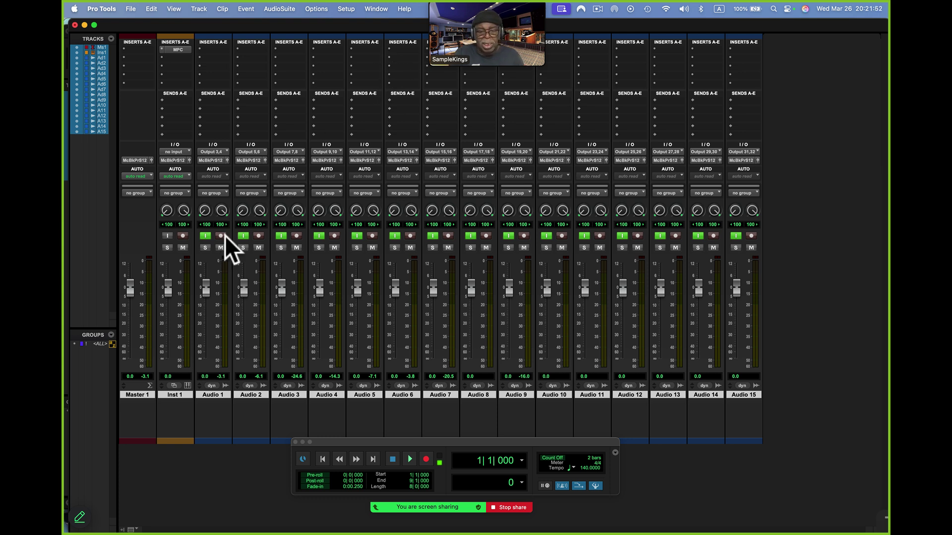
Step: Set the transport End to bar 513 for a 512-bar selection
left_click(411, 481)
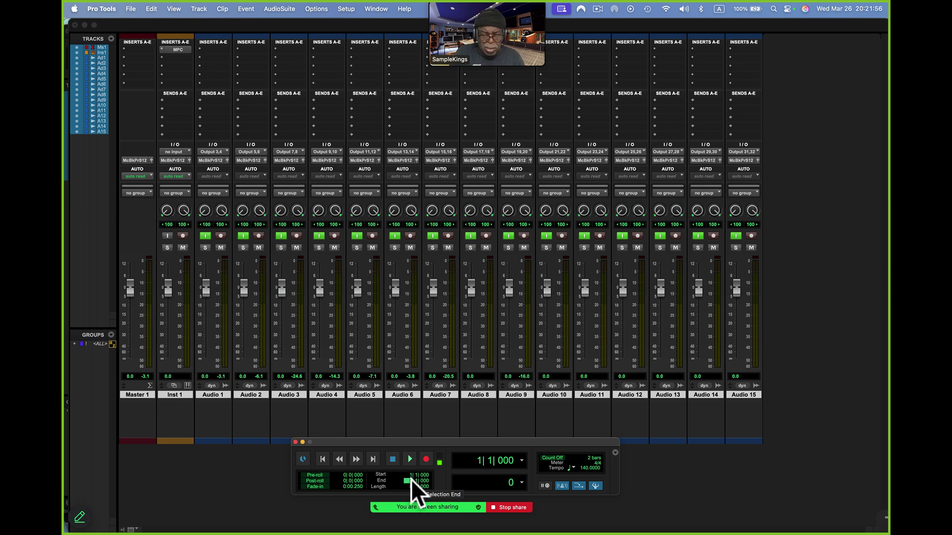
type("5")
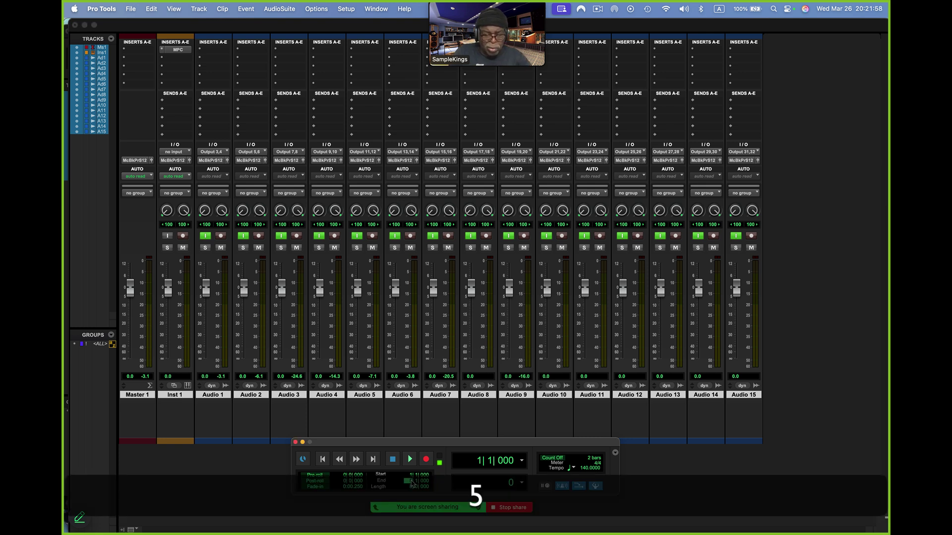
type("3")
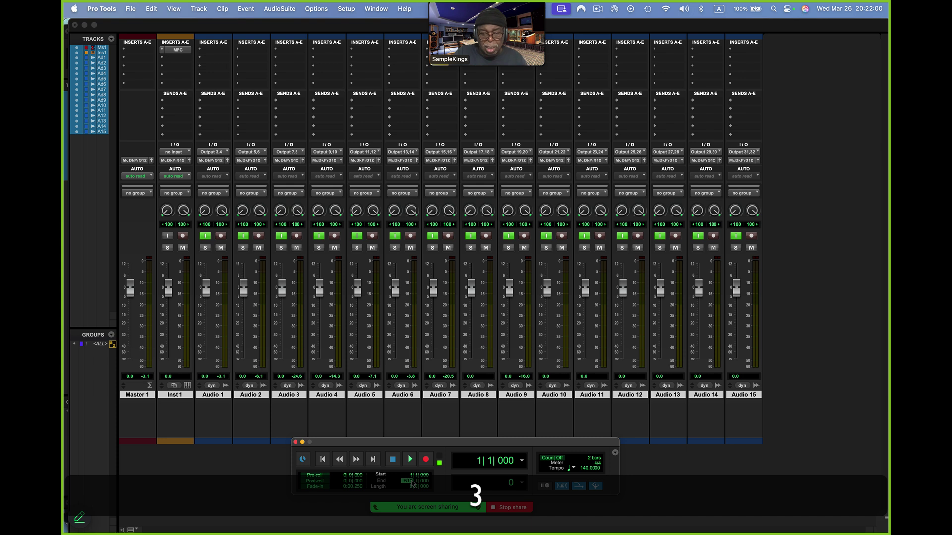
key("Return")
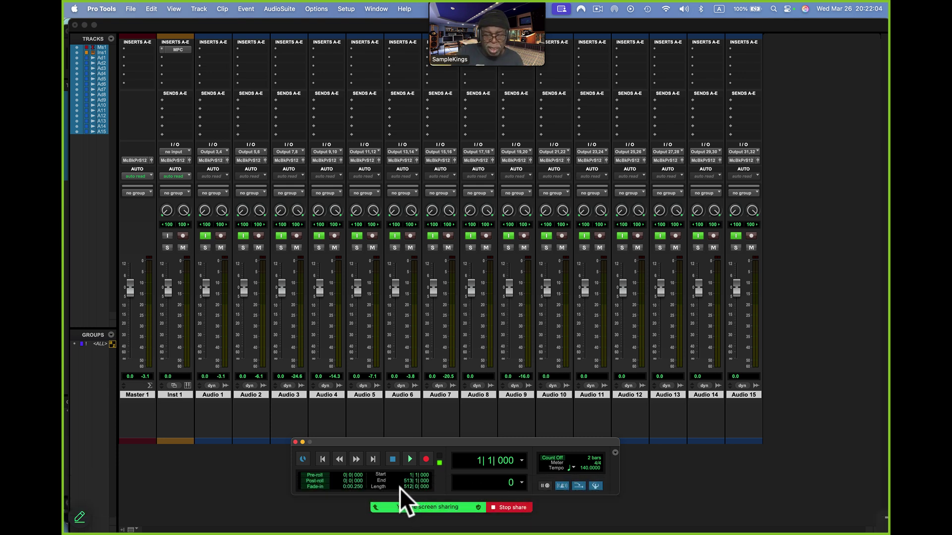
Step: Play the session, set the Master 1 fader to -4.6 dB, clear its clip light, then stop
left_click(410, 460)
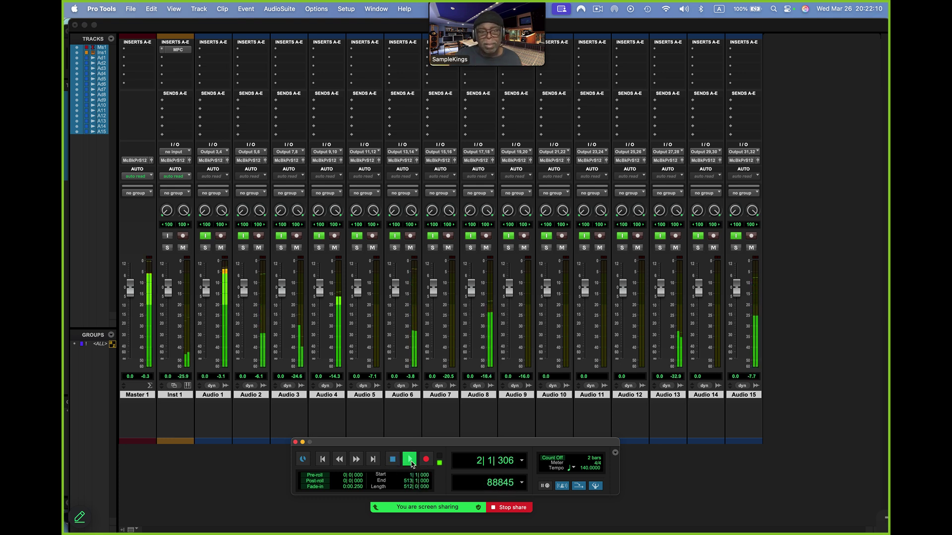
key("XF86AudioRaiseVolume")
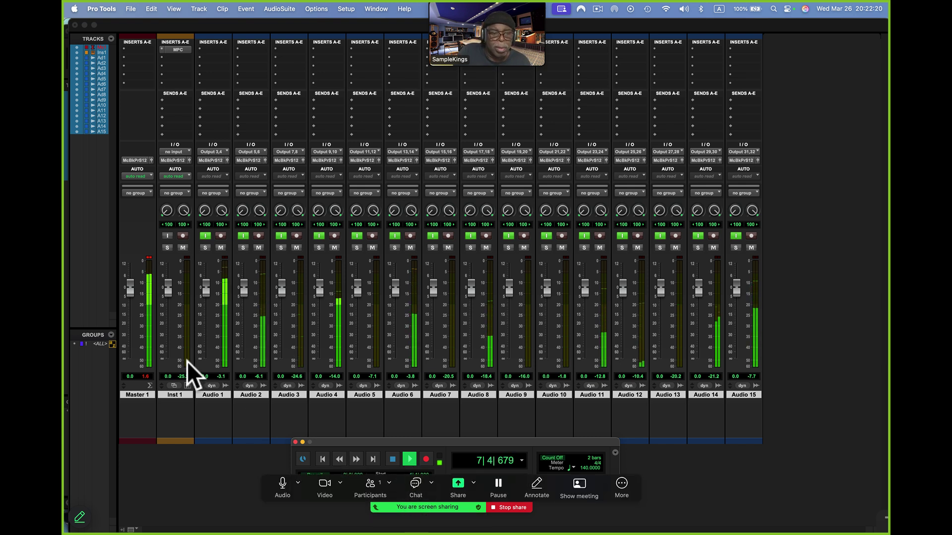
mouse_move(133, 290)
left_mouse_down()
mouse_move(136, 341)
mouse_move(138, 291)
left_mouse_up()
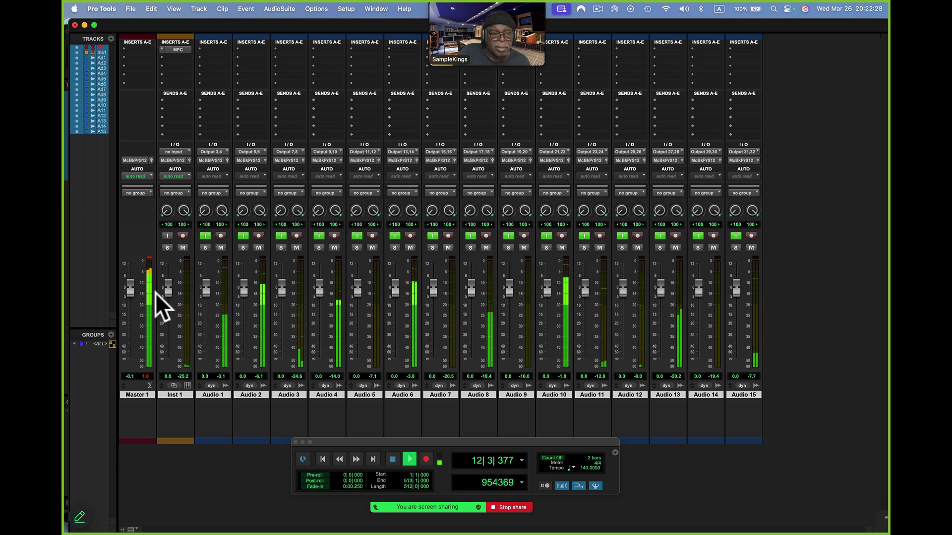
left_click_drag(138, 287, 128, 298)
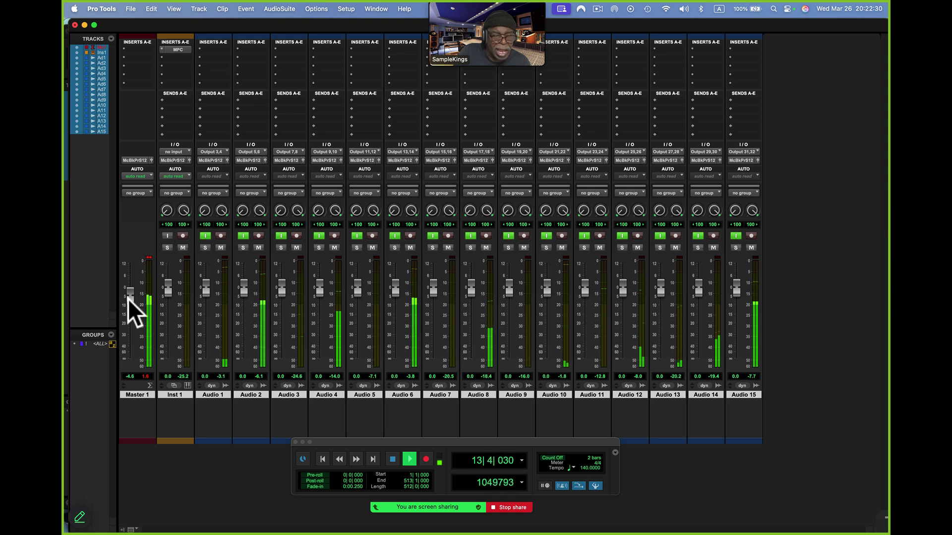
left_click(149, 258)
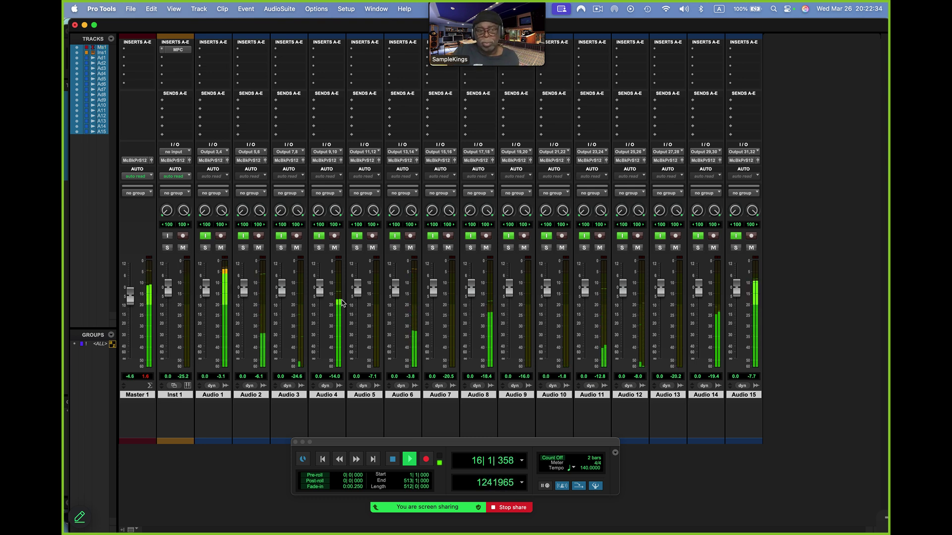
key("space")
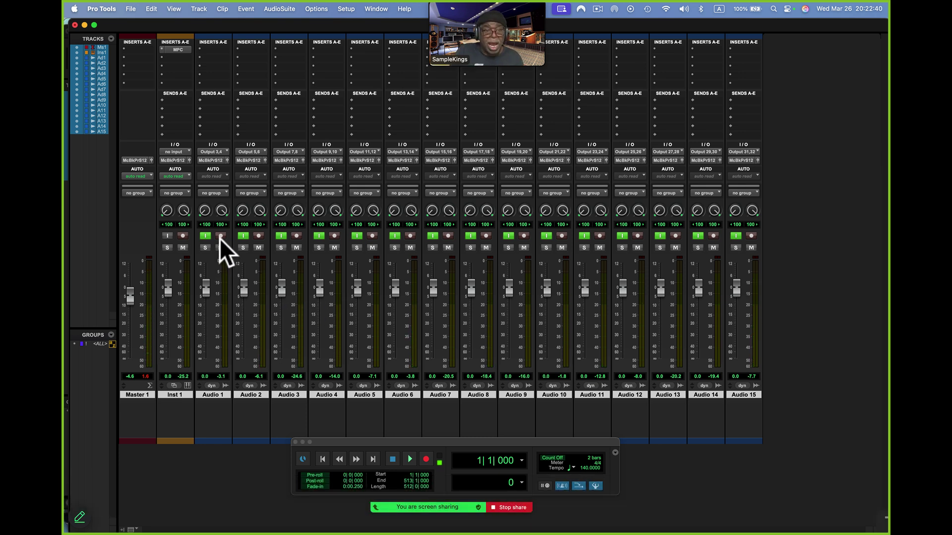
Step: Arm the record buttons on all fifteen track strips, Audio 1 through Audio 15, in the Mix window
left_click(258, 236)
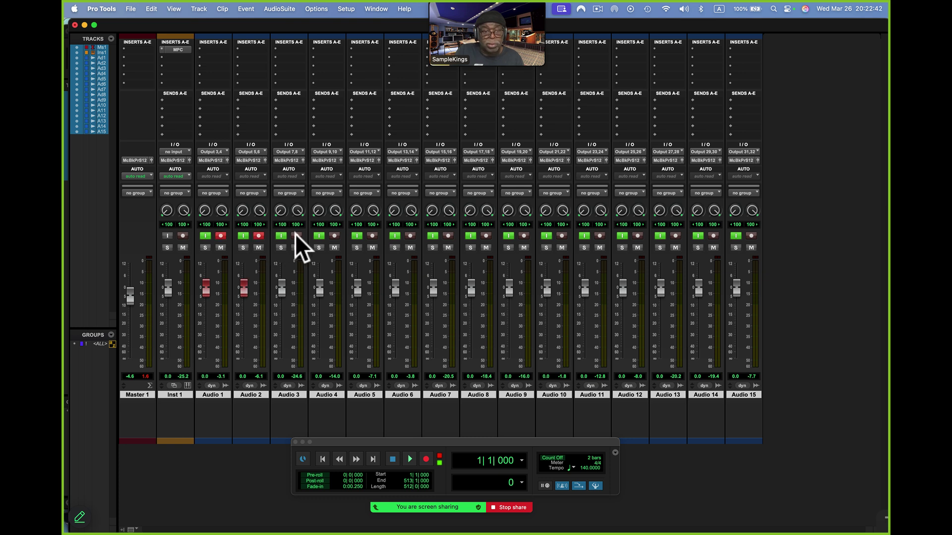
left_click(296, 236)
left_click(334, 235)
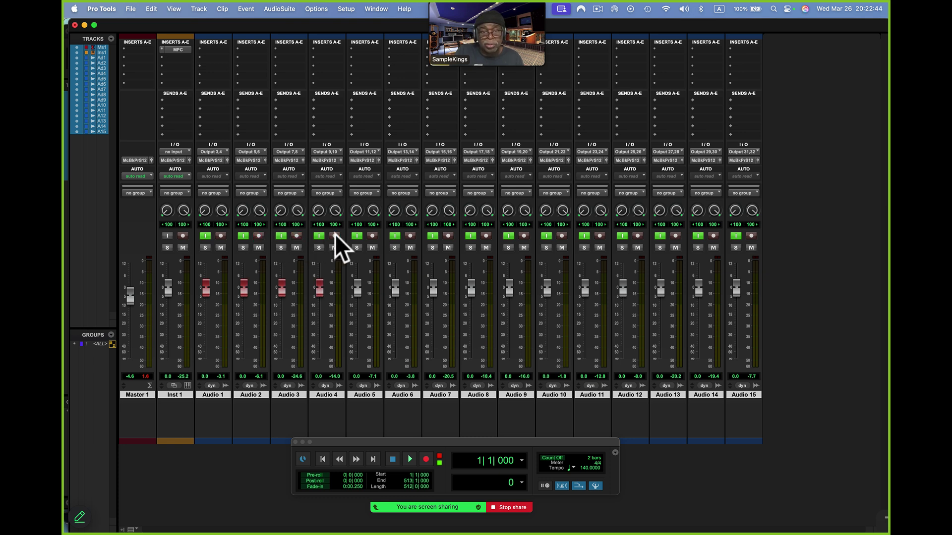
left_click(373, 236)
left_click(411, 236)
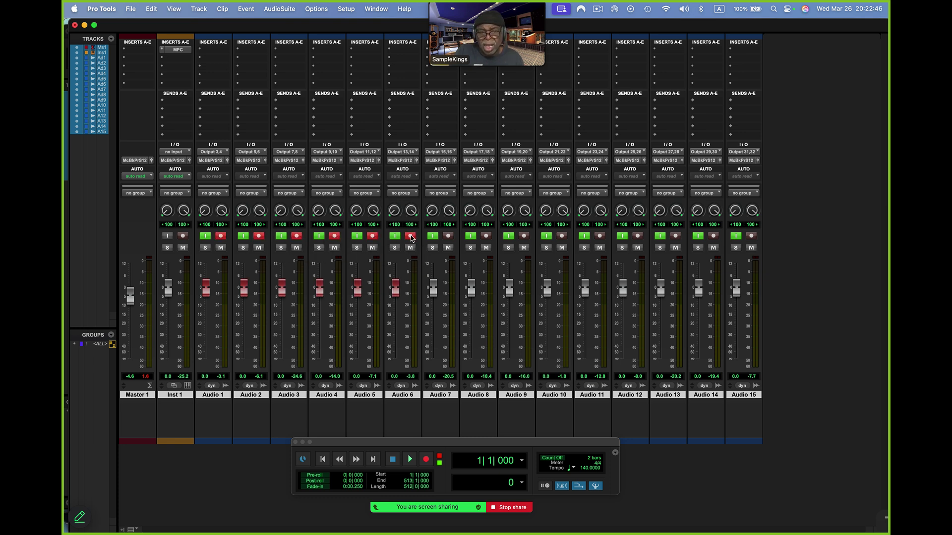
left_click(486, 236)
left_click(524, 236)
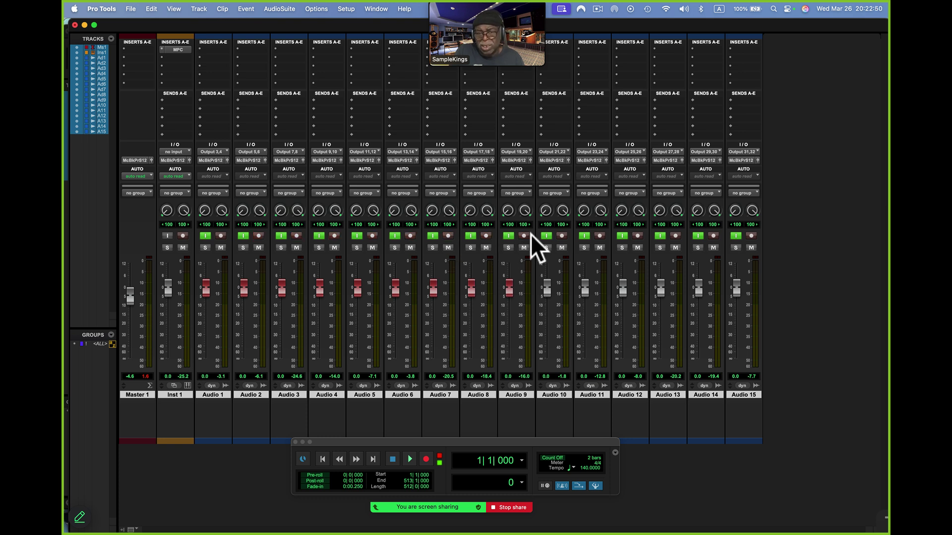
left_click(562, 236)
left_click(599, 236)
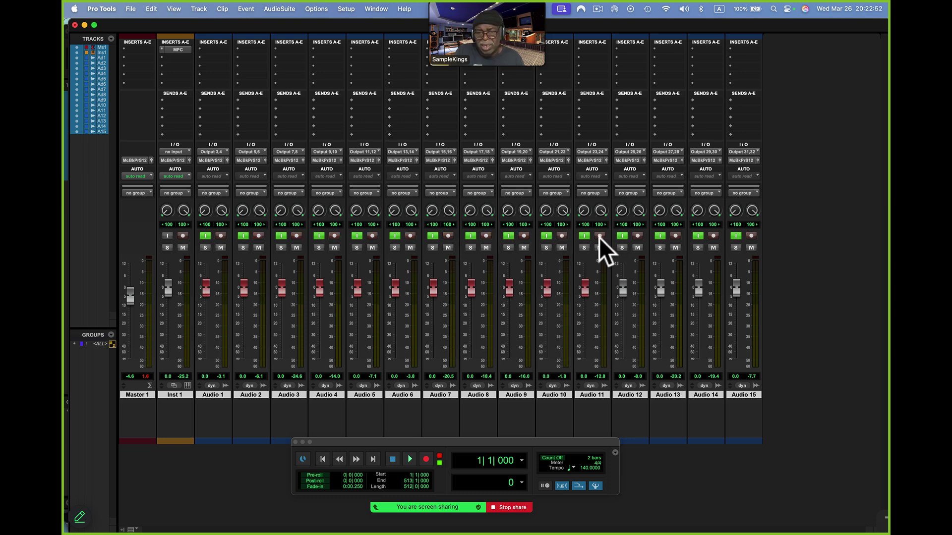
left_click(637, 236)
left_click(676, 236)
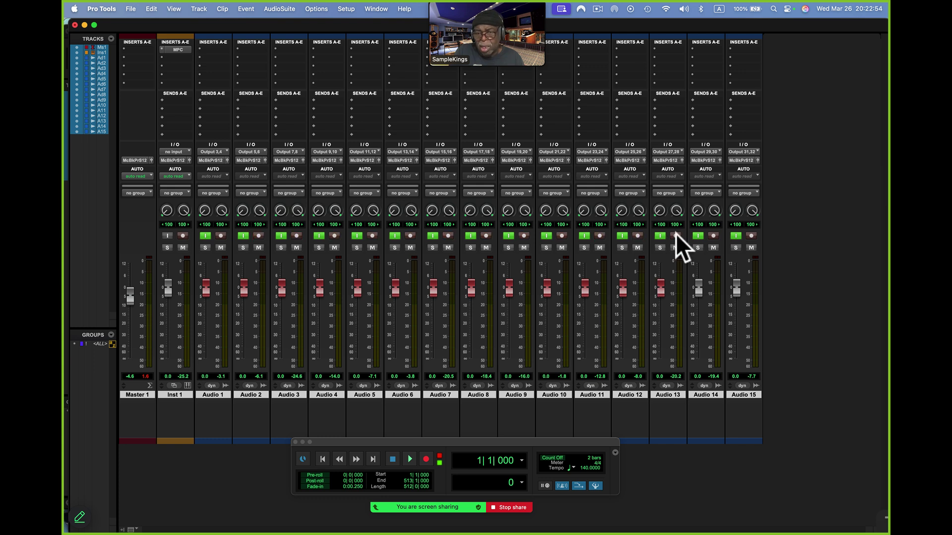
left_click(713, 236)
left_click(752, 234)
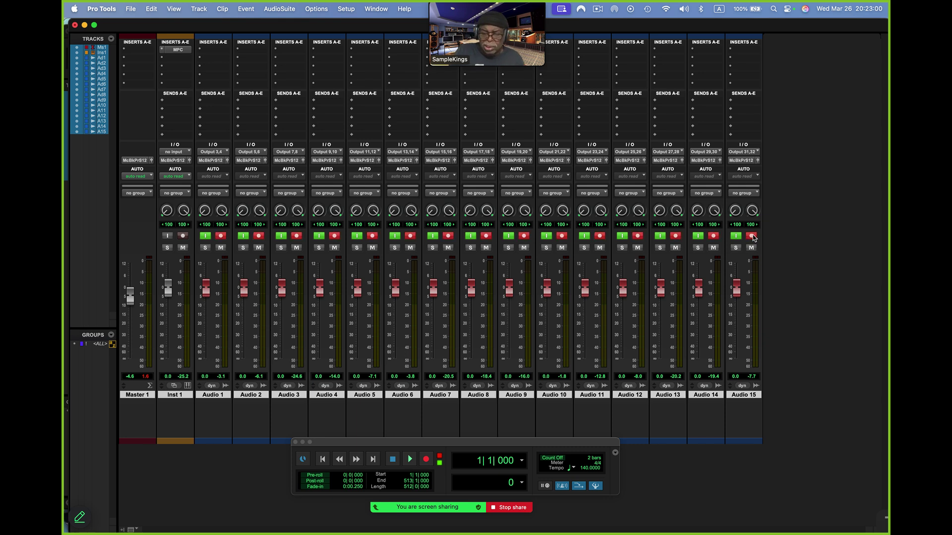
Step: Switch to the Edit window with Cmd+= and start recording the MPC sequence onto the armed tracks
key("super")
key("super+equal")
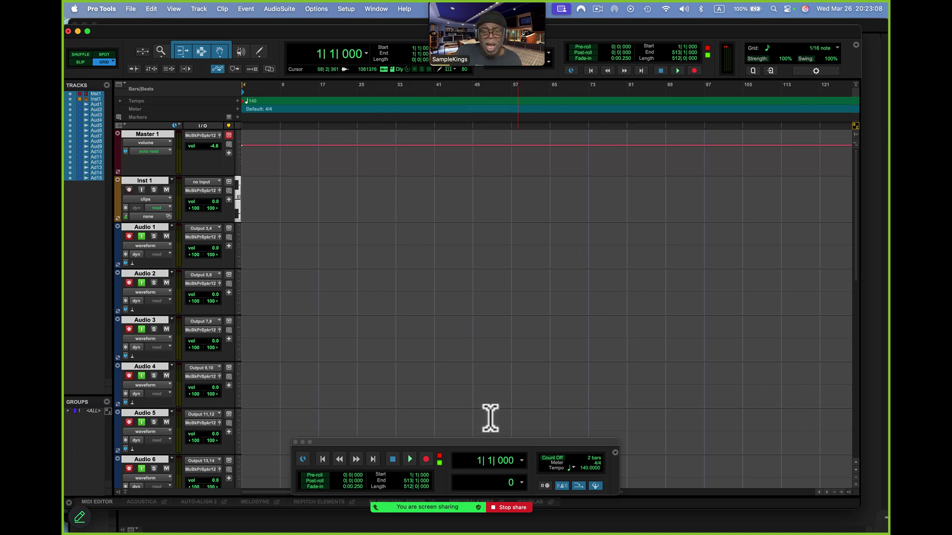
left_click(409, 461)
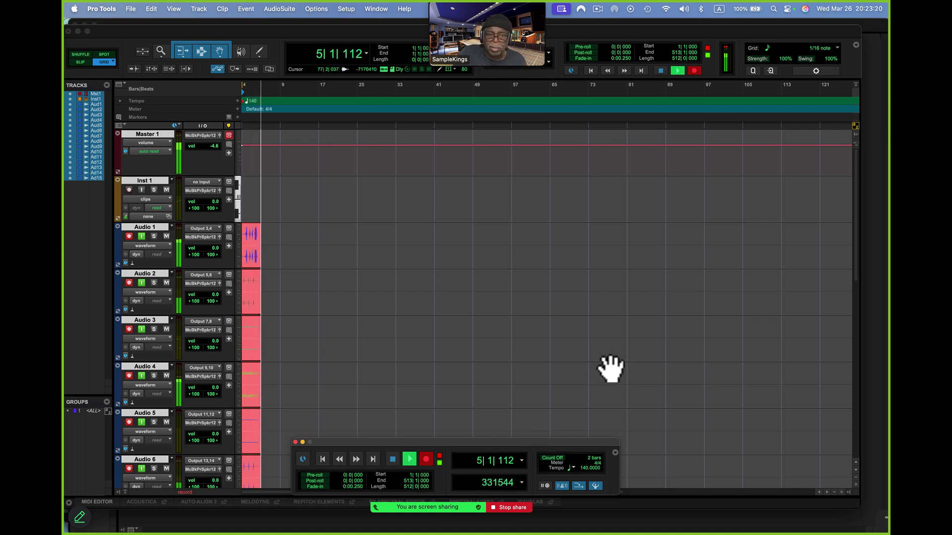
scroll(610, 360, "down", 10)
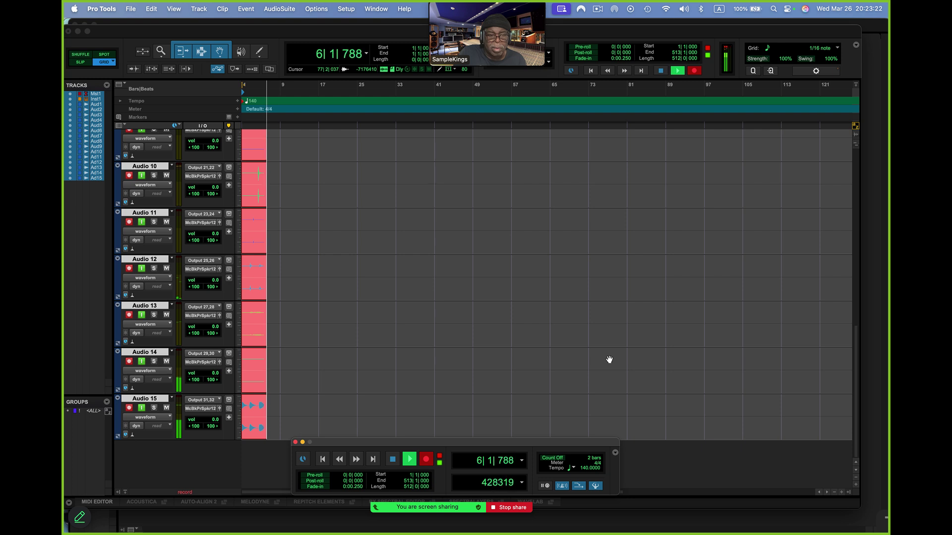
scroll(609, 360, "up", 5)
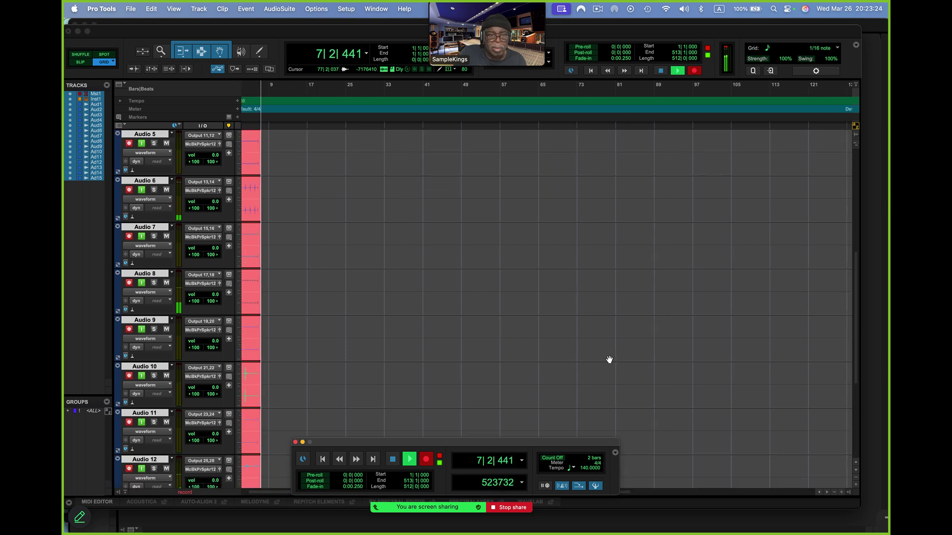